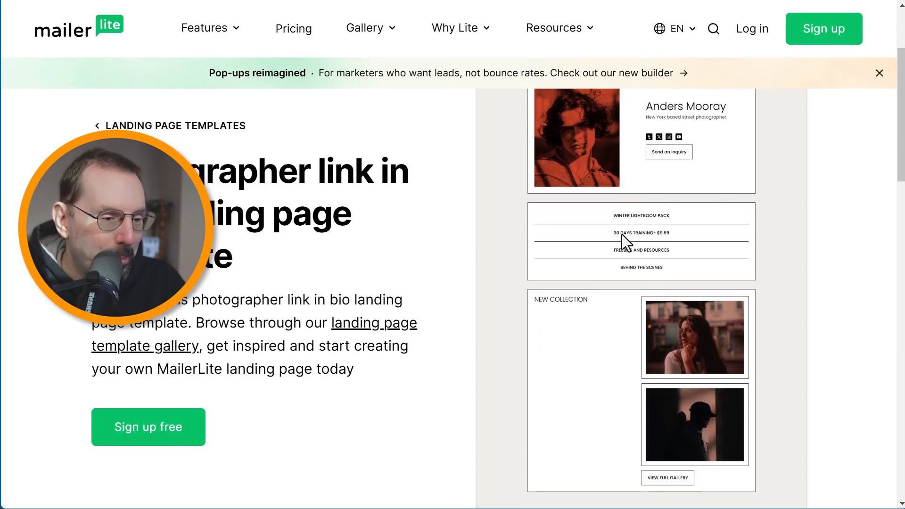
# Browse the landing page template gallery and open the Life coach link-in-bio template
pyautogui.scroll(5, 620, 237)
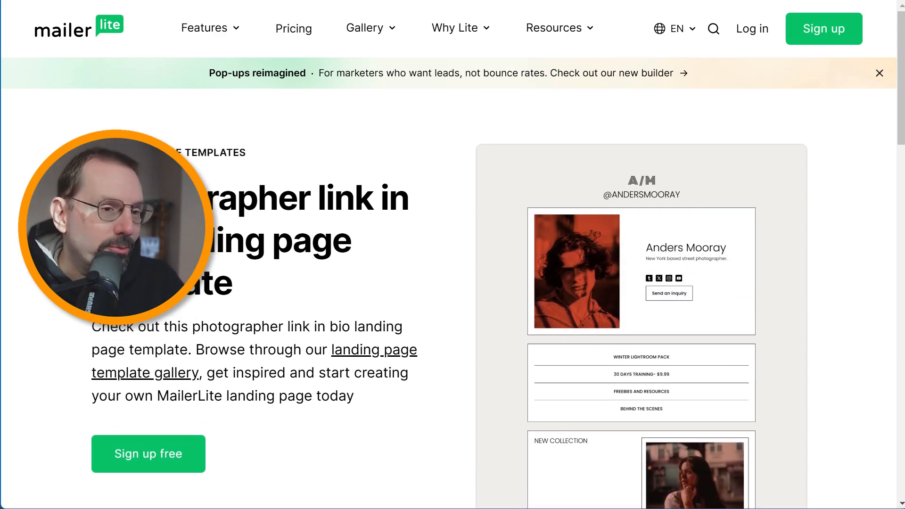
pyautogui.click(141, 153)
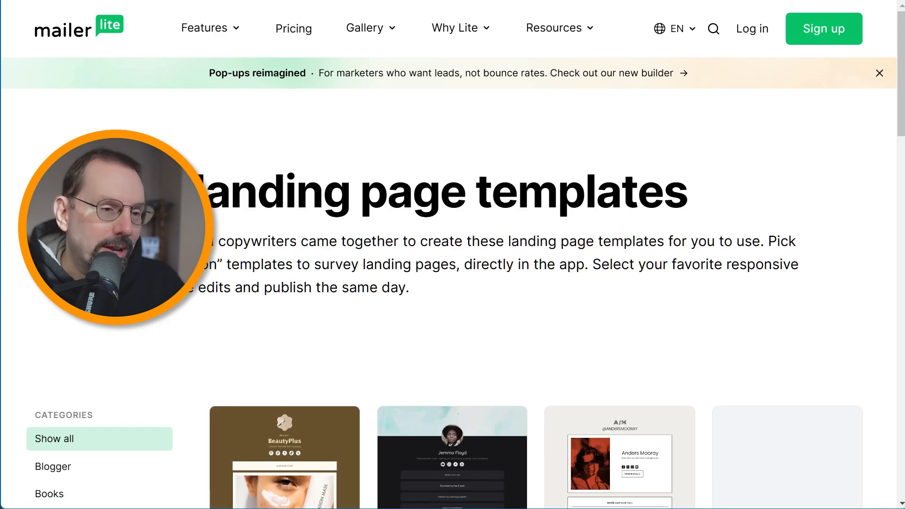
pyautogui.scroll(-3, 308, 189)
pyautogui.scroll(-1, 307, 190)
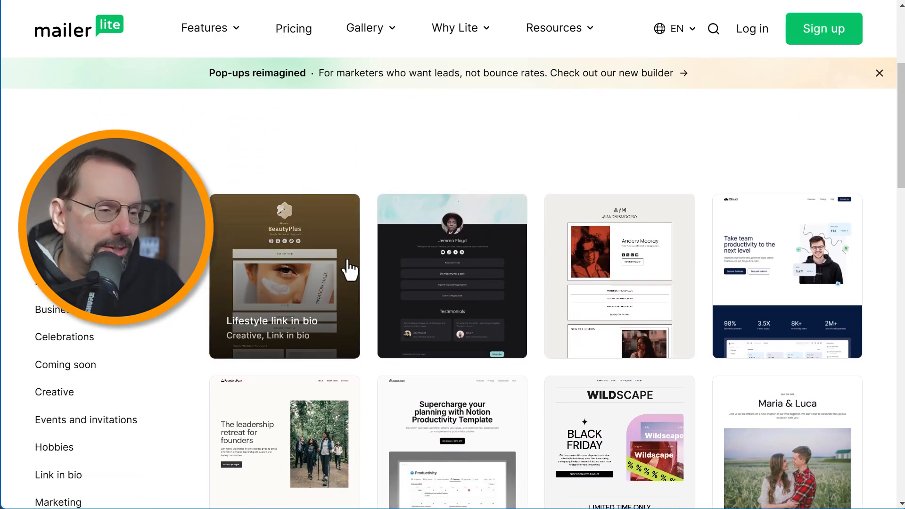
pyautogui.click(449, 276)
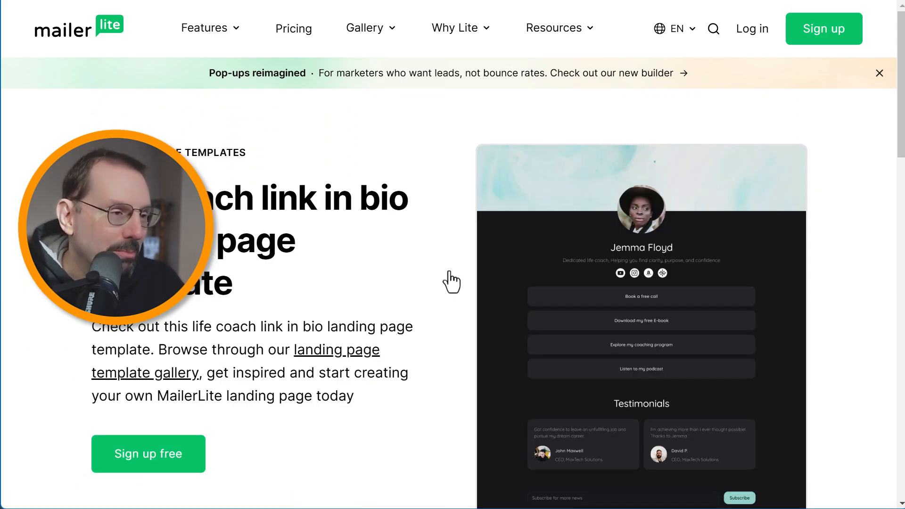
pyautogui.scroll(-2, 448, 272)
pyautogui.scroll(1, 449, 271)
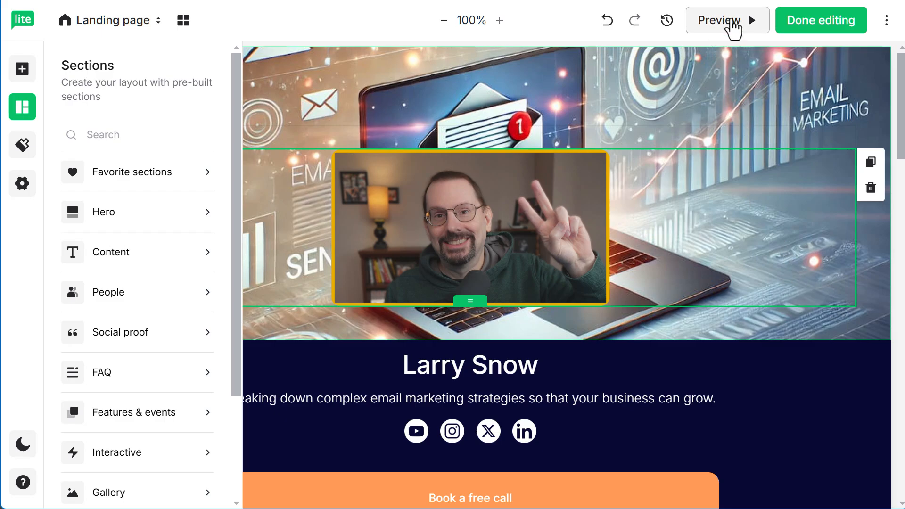
# Preview the link-in-bio page at mobile width, scrolling down to the product and subscribe sections
pyautogui.click(731, 22)
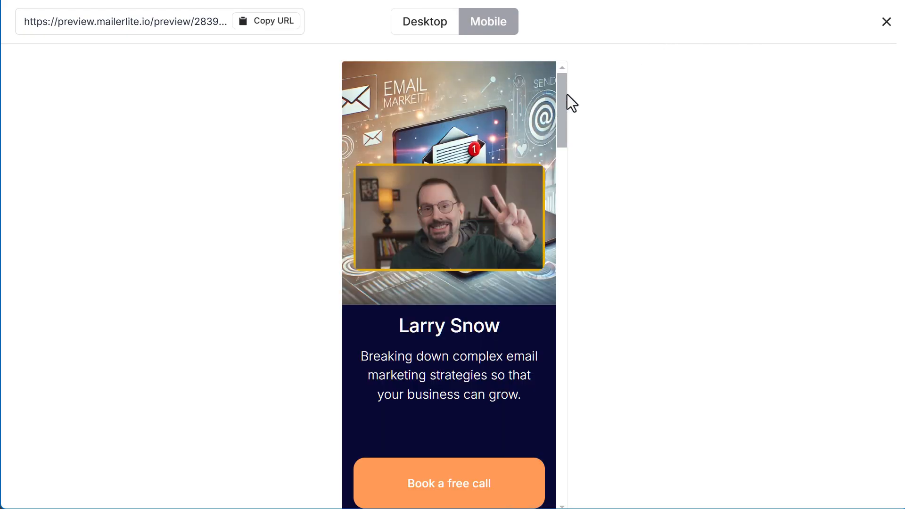
pyautogui.moveTo(565, 94); pyautogui.dragTo(564, 152)
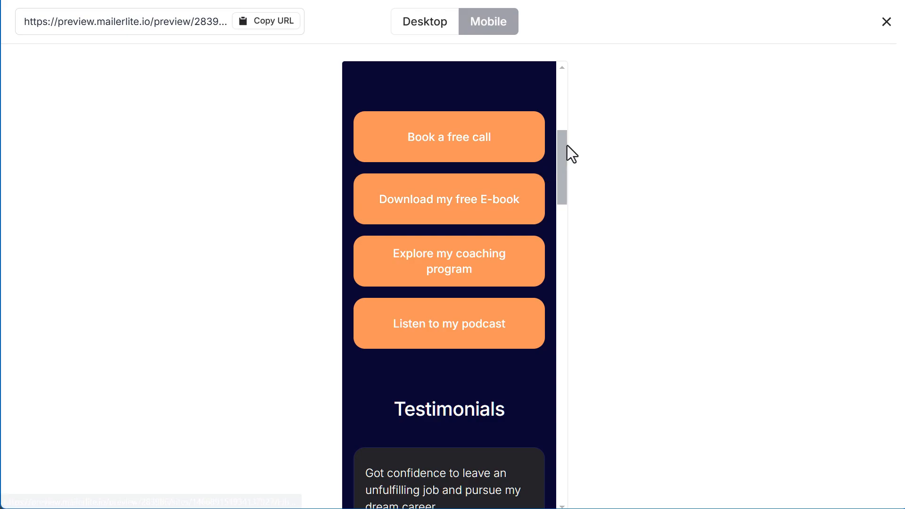
pyautogui.moveTo(562, 152); pyautogui.dragTo(568, 212)
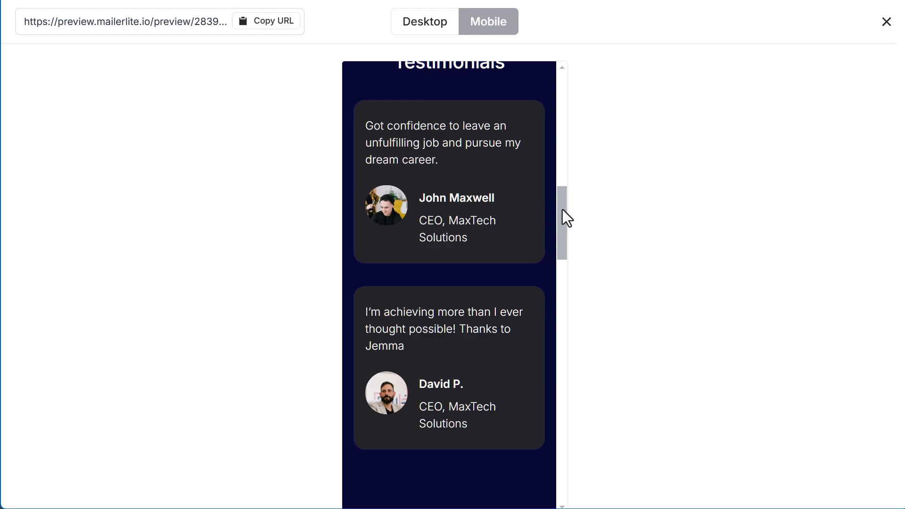
pyautogui.moveTo(562, 209); pyautogui.dragTo(572, 448)
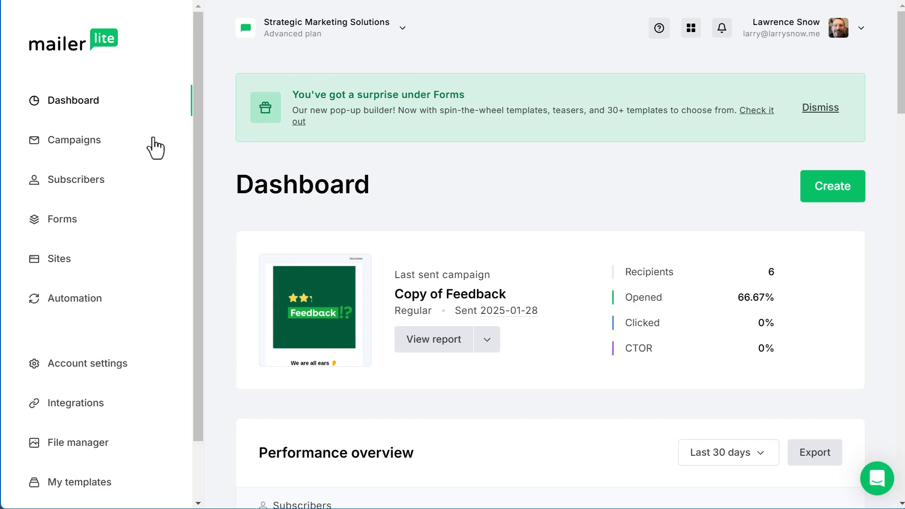
# Create a new landing page site named 'Linked in Bio' and save its details
pyautogui.click(60, 259)
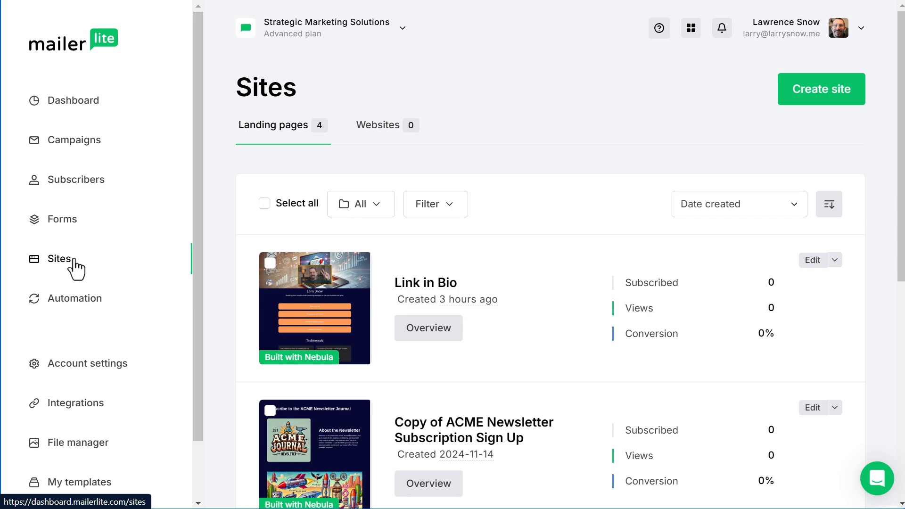
pyautogui.click(818, 98)
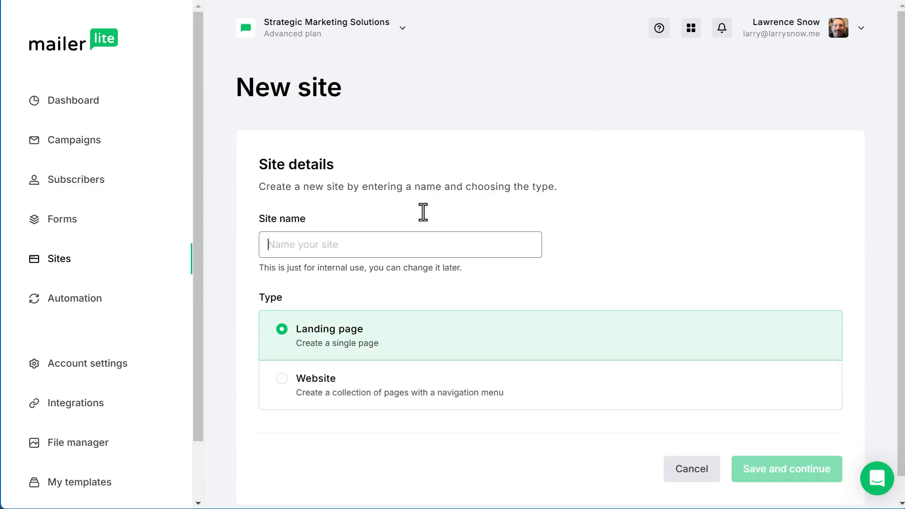
pyautogui.click(310, 245)
pyautogui.write('Linkedin')
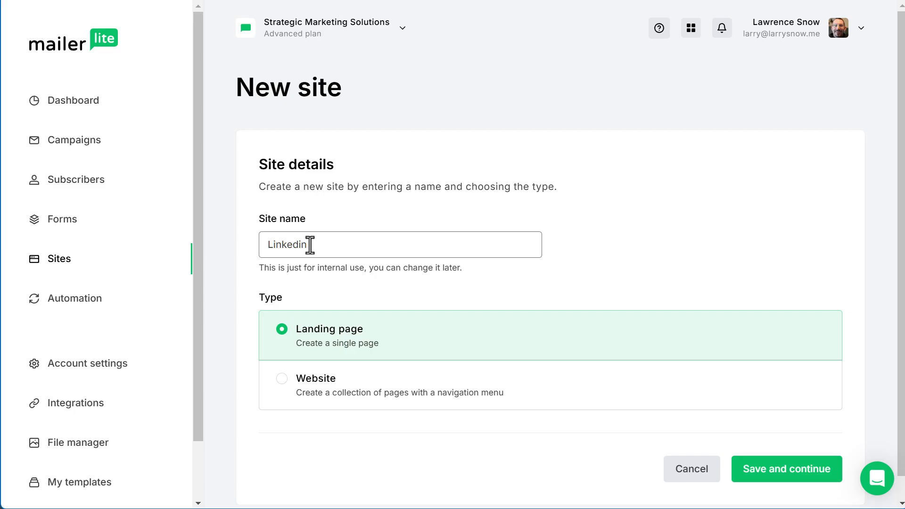
pyautogui.press('BackSpace')
pyautogui.press('BackSpace')
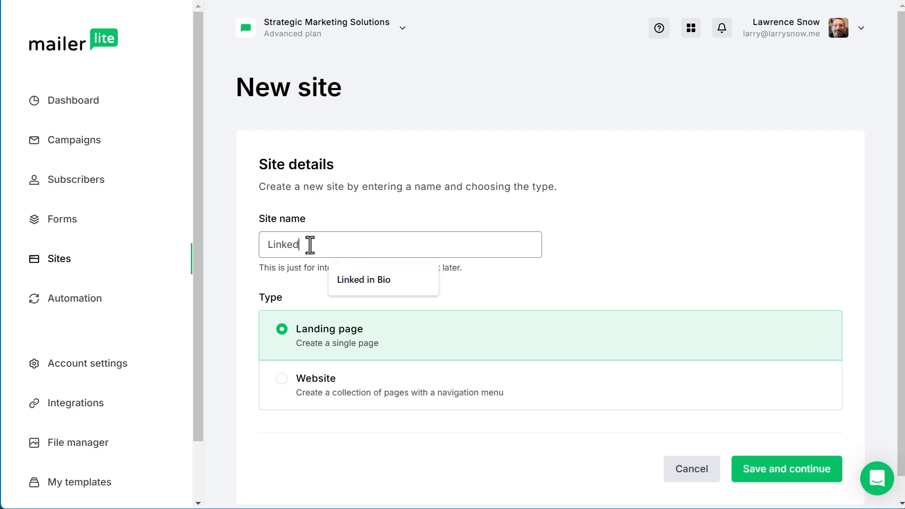
pyautogui.click(366, 279)
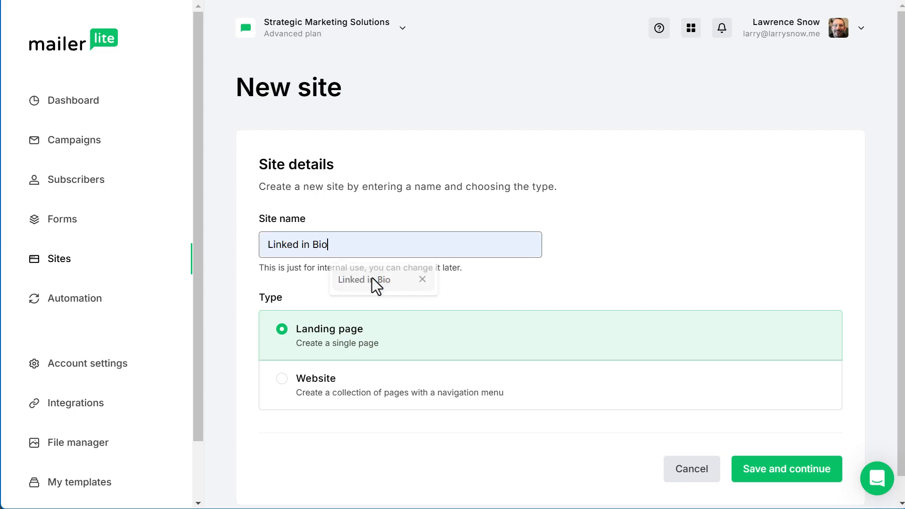
pyautogui.click(768, 467)
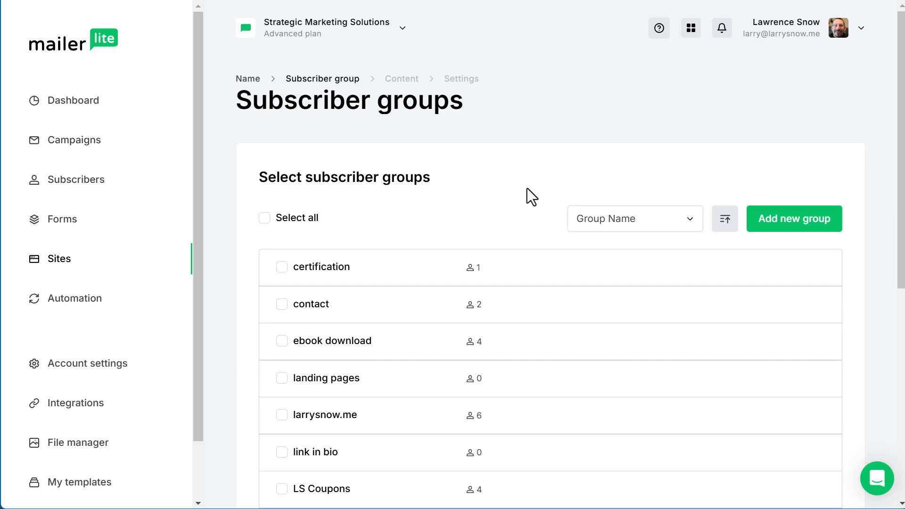
# Assign the 'link in bio' subscriber group to the page and continue to templates
pyautogui.scroll(-2, 526, 188)
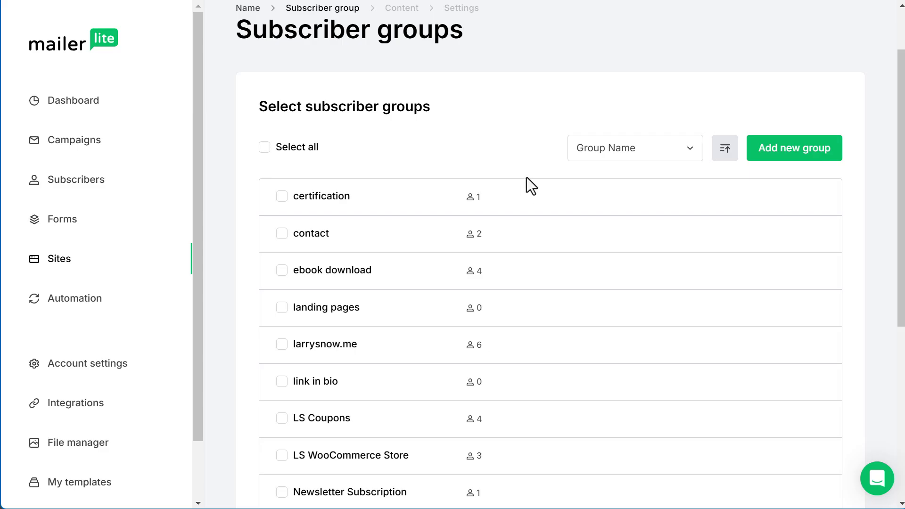
pyautogui.scroll(-2, 527, 177)
pyautogui.scroll(-2, 531, 186)
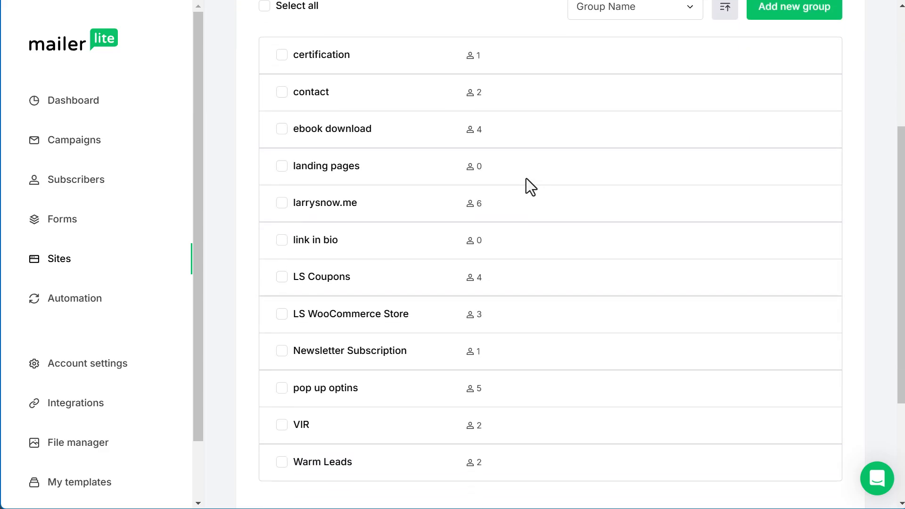
pyautogui.click(282, 240)
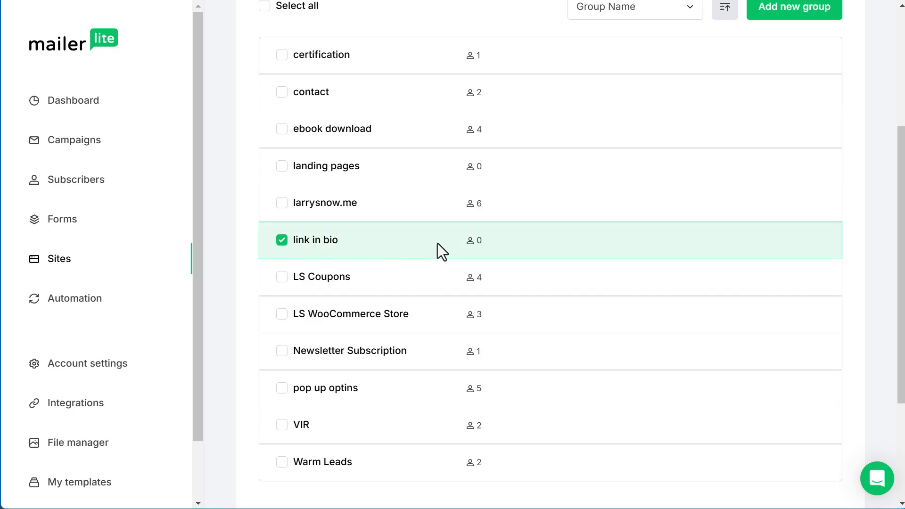
pyautogui.scroll(4, 535, 185)
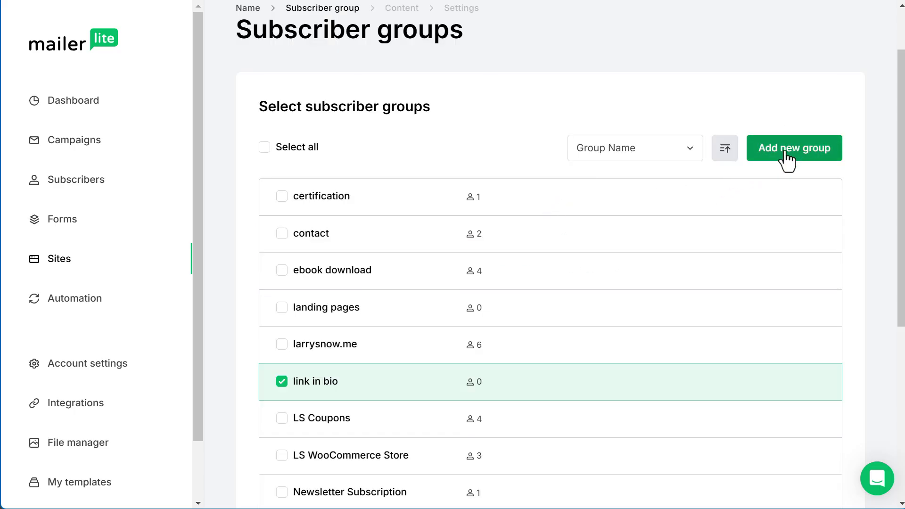
pyautogui.scroll(-7, 692, 264)
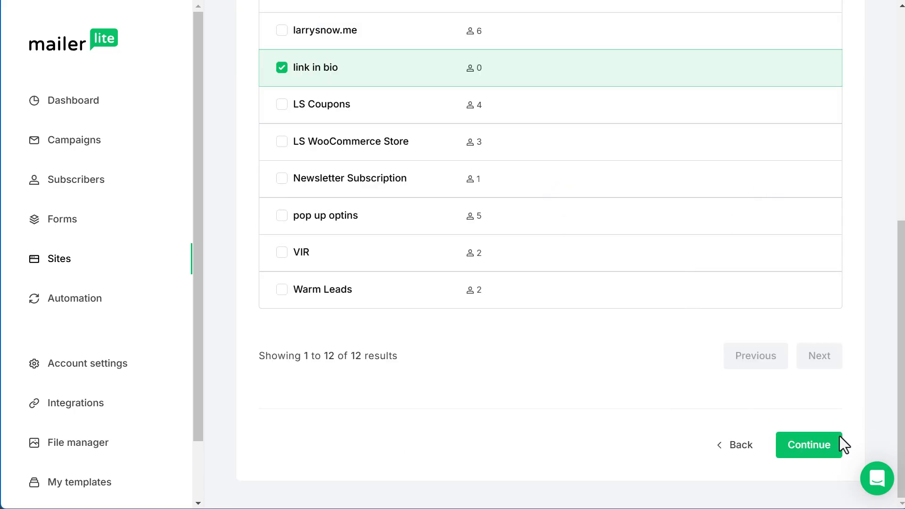
pyautogui.click(813, 451)
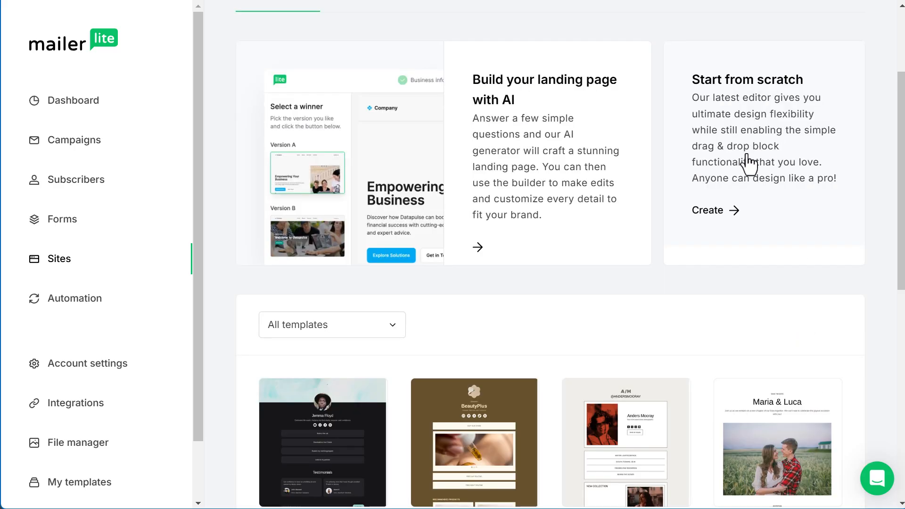
# Start from scratch and place a Standard hero section onto the blank canvas
pyautogui.click(748, 161)
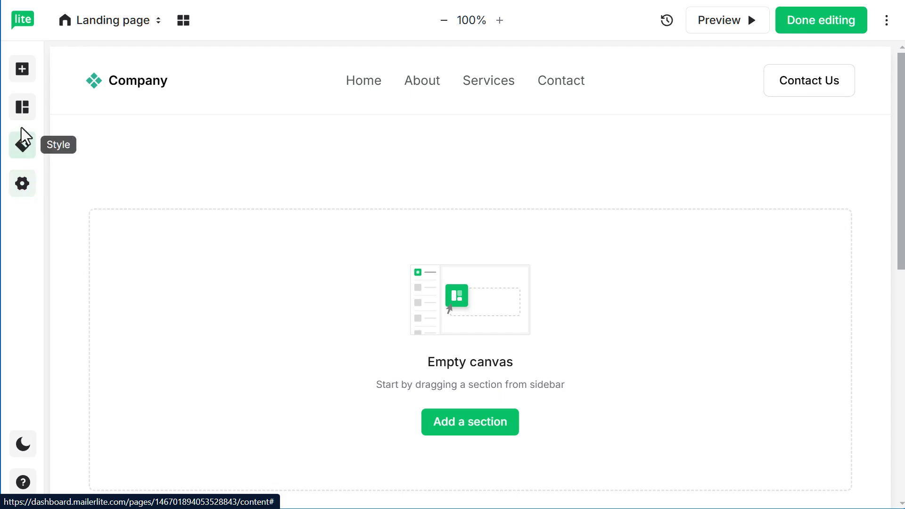
pyautogui.click(22, 108)
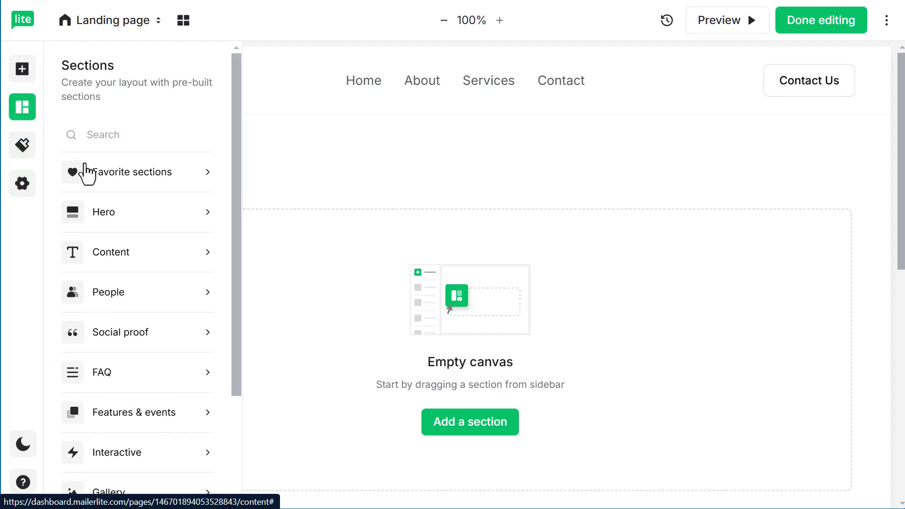
pyautogui.click(135, 215)
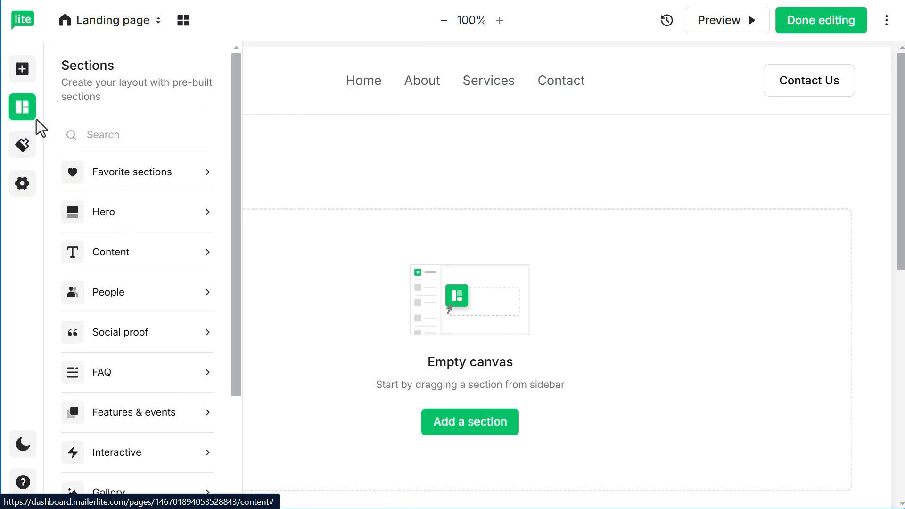
pyautogui.click(141, 228)
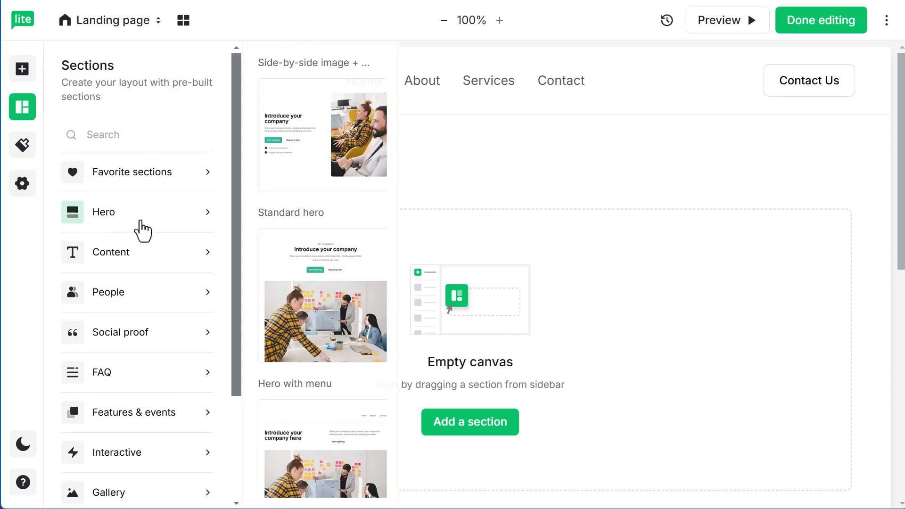
pyautogui.moveTo(313, 216); pyautogui.dragTo(443, 336)
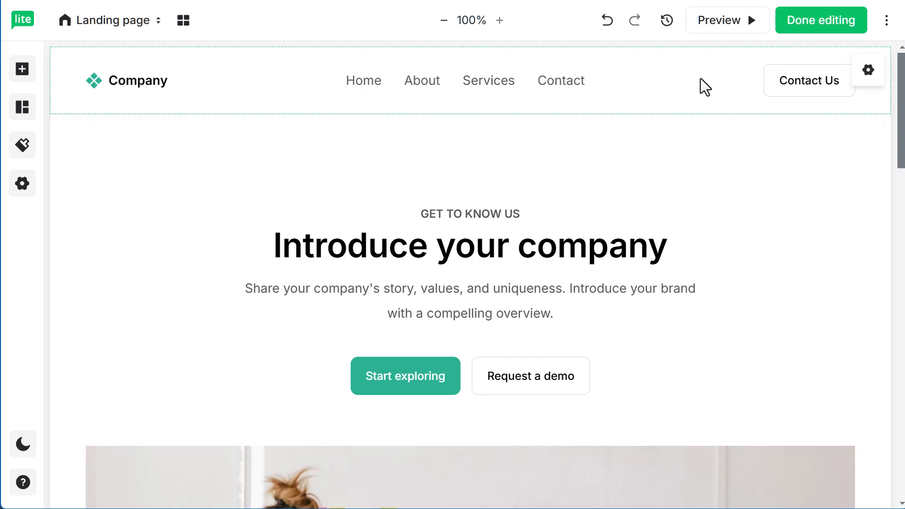
# Turn off the page's navigation header and footer in the page-wide settings
pyautogui.click(868, 70)
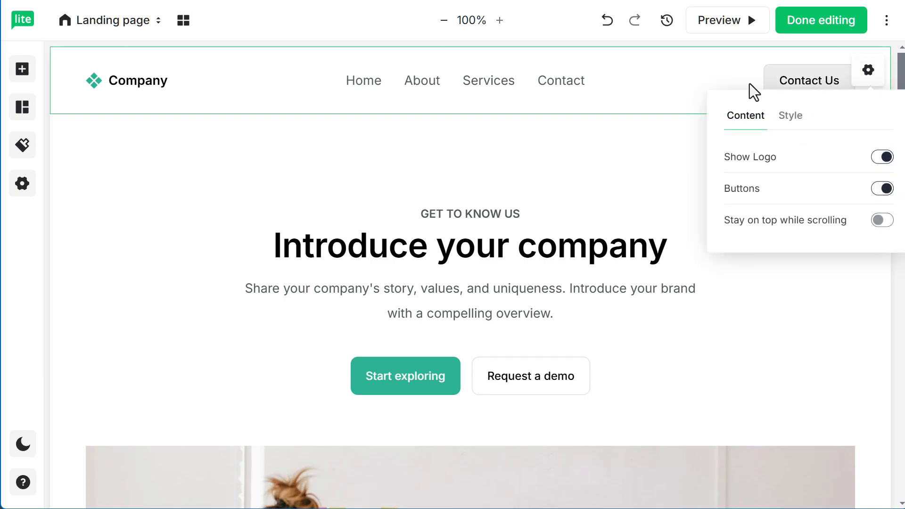
pyautogui.click(544, 173)
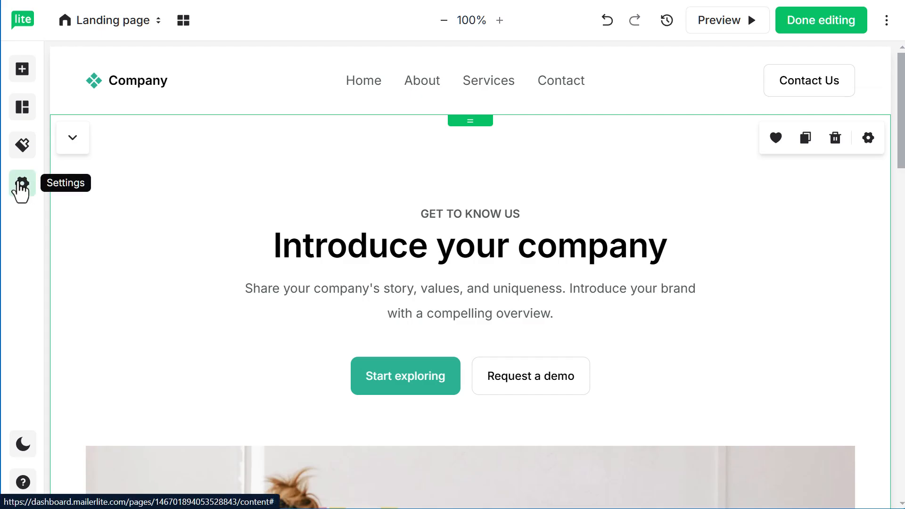
pyautogui.click(21, 185)
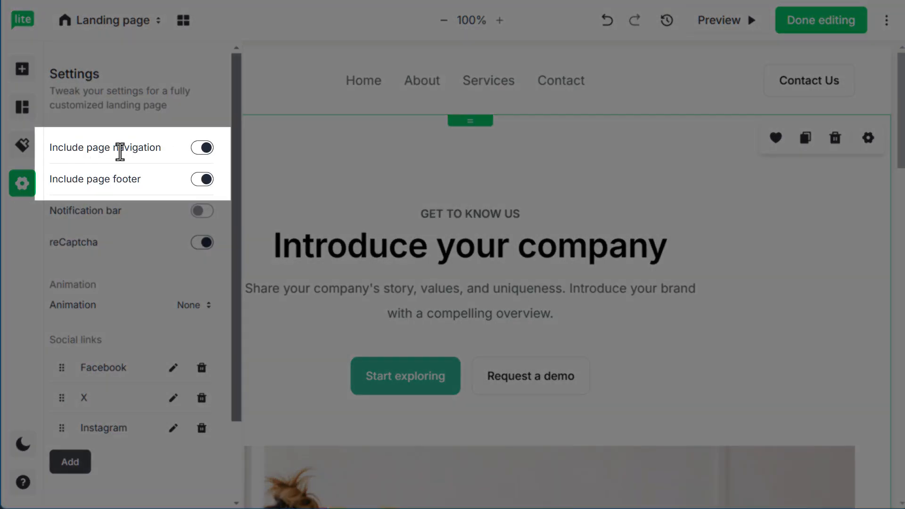
pyautogui.click(201, 149)
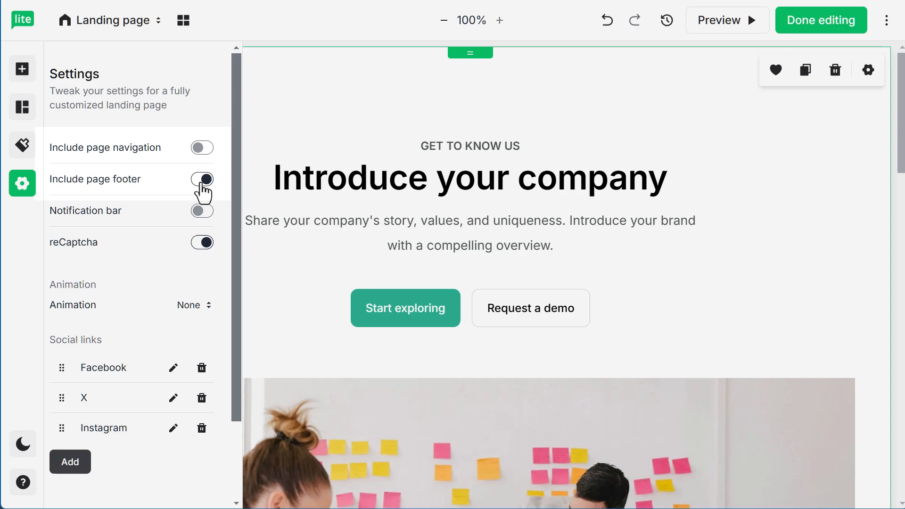
pyautogui.click(203, 180)
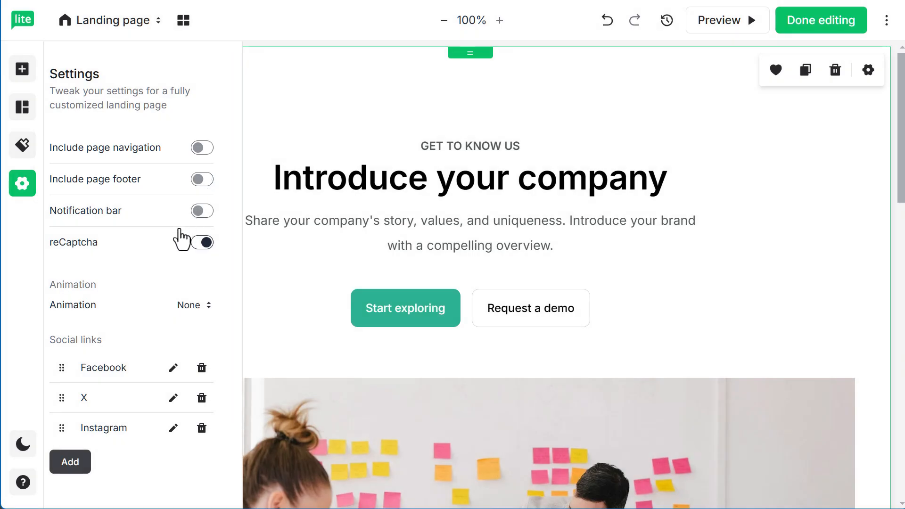
# Delete the hero's team-photo image
pyautogui.click(162, 165)
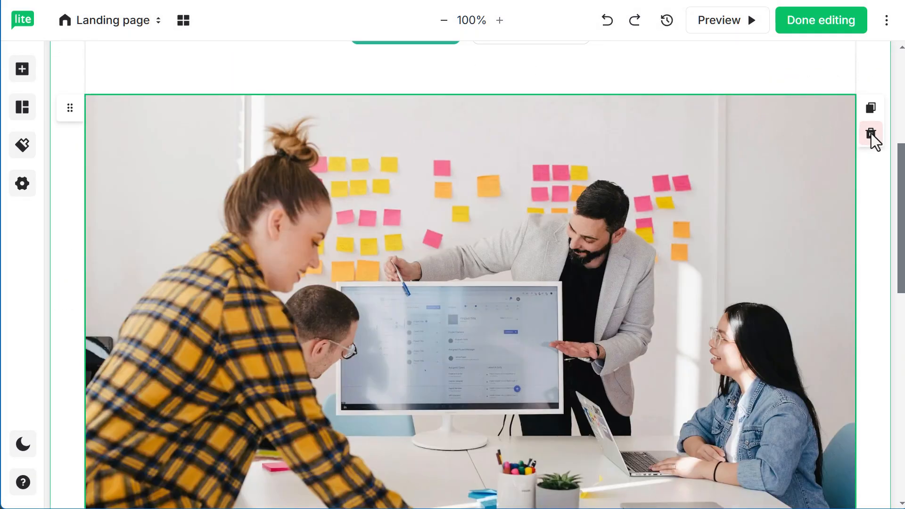
pyautogui.click(871, 133)
pyautogui.scroll(5, 330, 141)
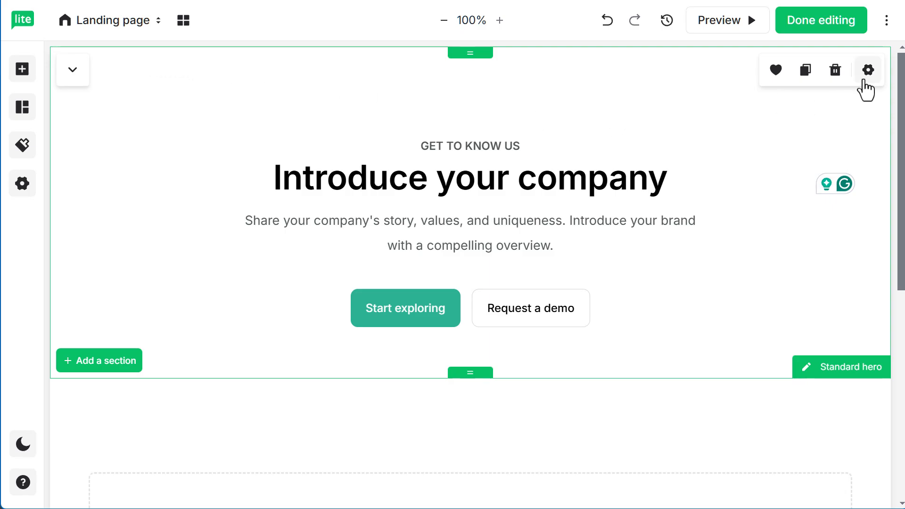
# Set the DALL·E email-marketing laptop illustration as the hero section's background image
pyautogui.click(867, 71)
pyautogui.click(797, 121)
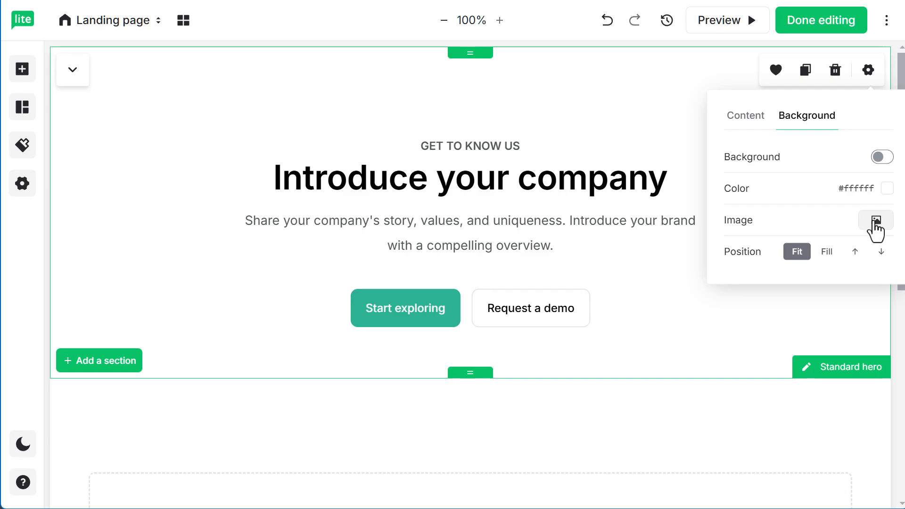
pyautogui.click(875, 221)
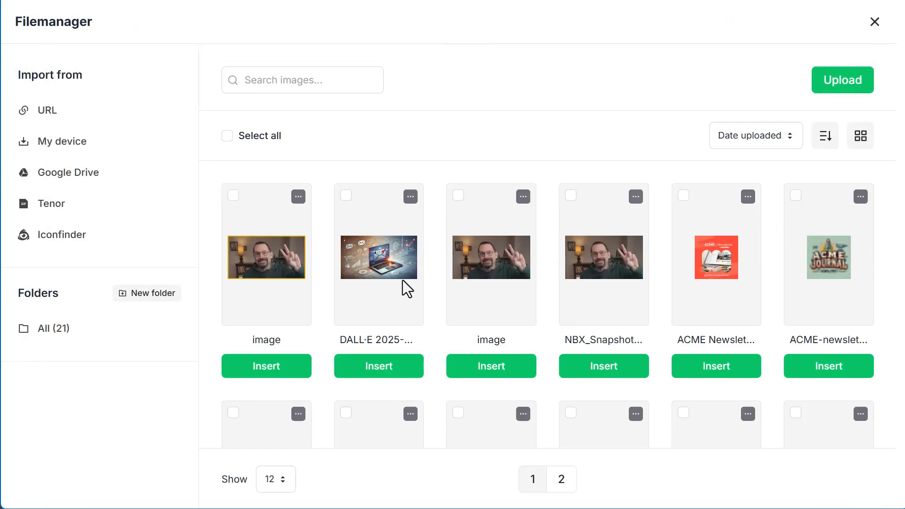
pyautogui.click(377, 372)
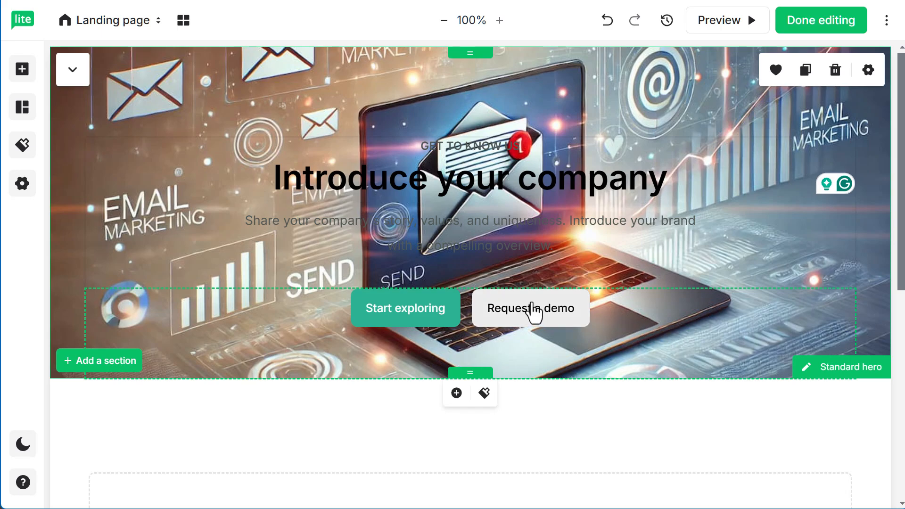
# Add an image block to the hero with the first uploaded photo, shrunk to about 419×239
pyautogui.click(21, 72)
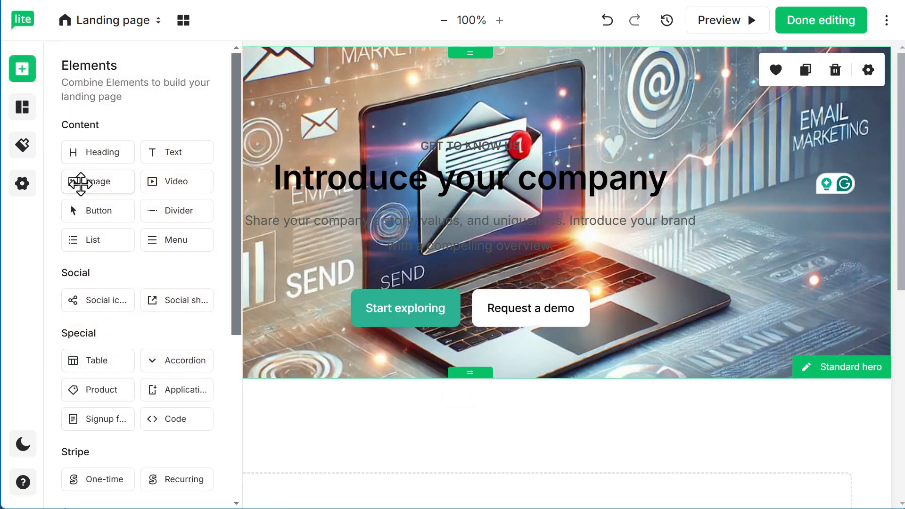
pyautogui.moveTo(78, 179); pyautogui.dragTo(469, 273)
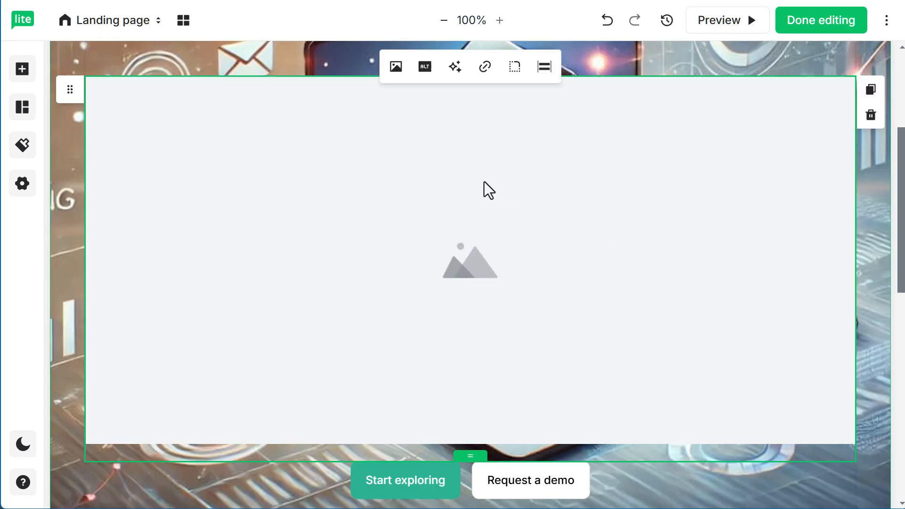
pyautogui.click(396, 66)
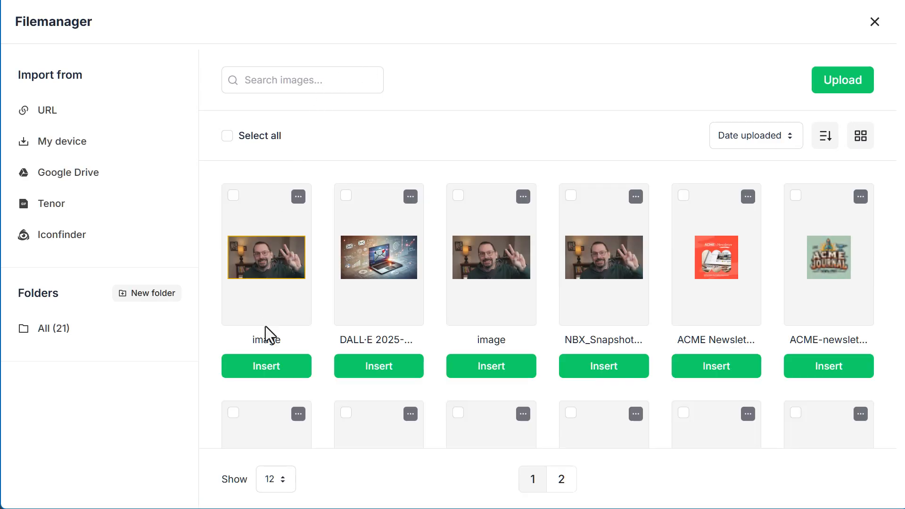
pyautogui.click(271, 371)
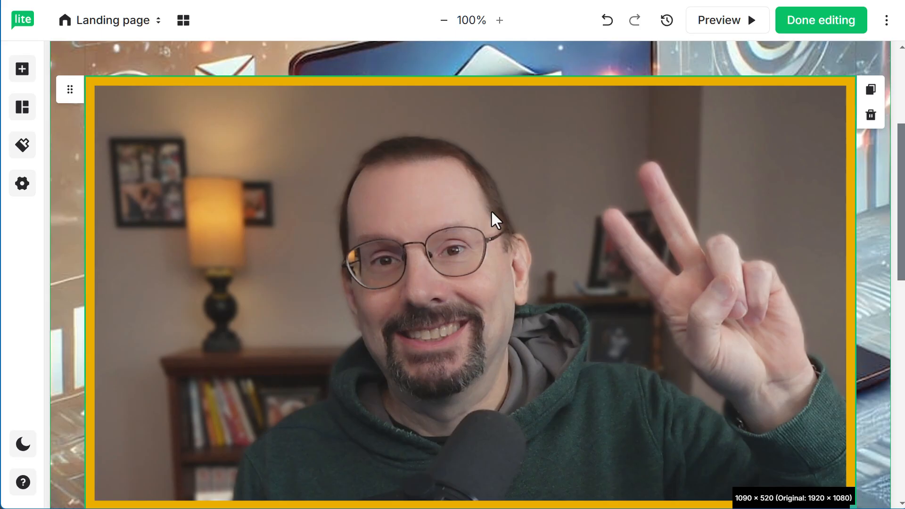
pyautogui.scroll(-3, 491, 210)
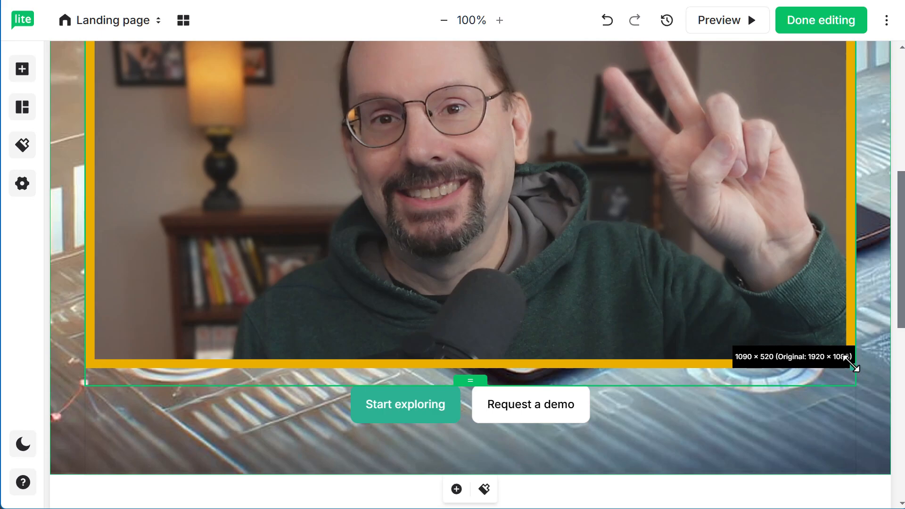
pyautogui.moveTo(852, 363); pyautogui.dragTo(598, 160)
# Delete the 'Introduce your company' heading and the Start exploring / Request a demo buttons
pyautogui.click(374, 177)
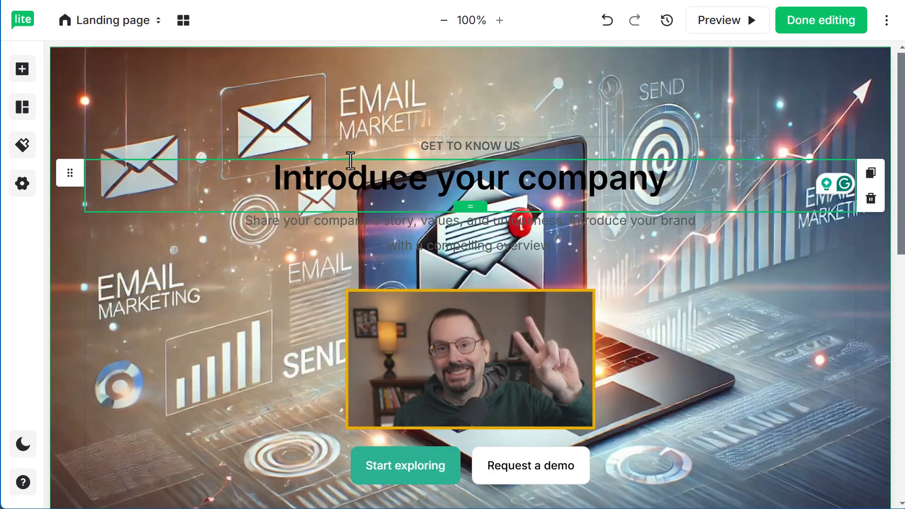
pyautogui.click(871, 198)
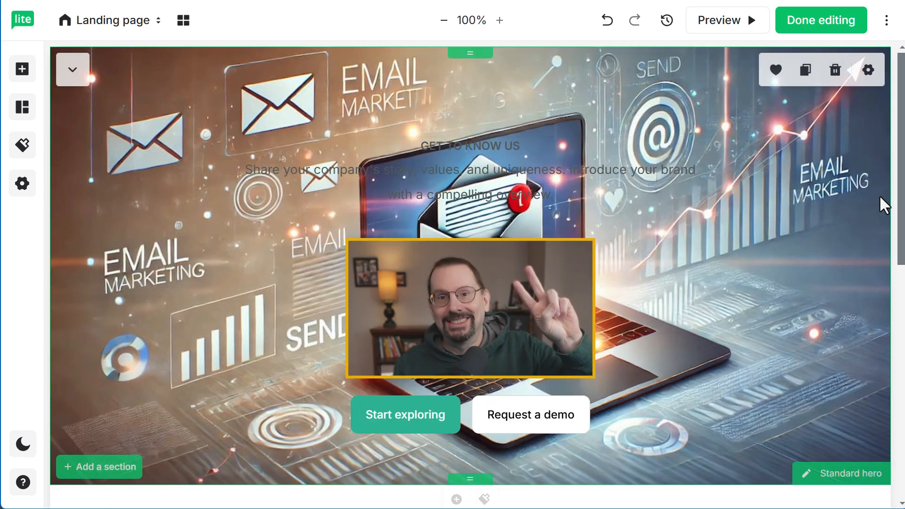
pyautogui.click(869, 335)
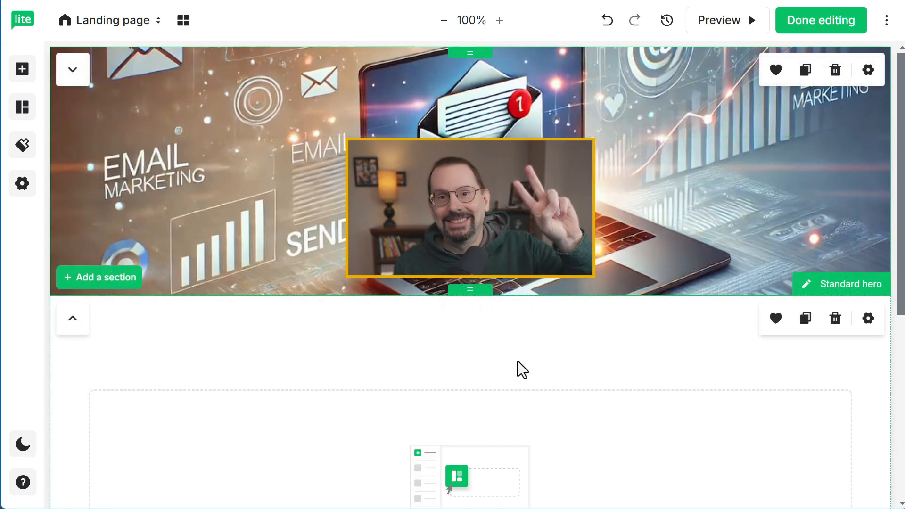
pyautogui.scroll(-6, 472, 344)
pyautogui.scroll(4, 426, 315)
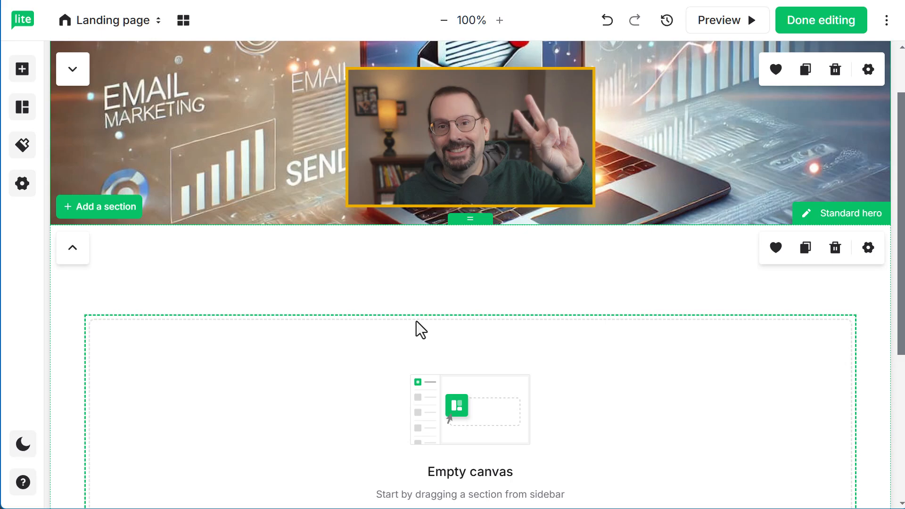
pyautogui.scroll(-3, 475, 275)
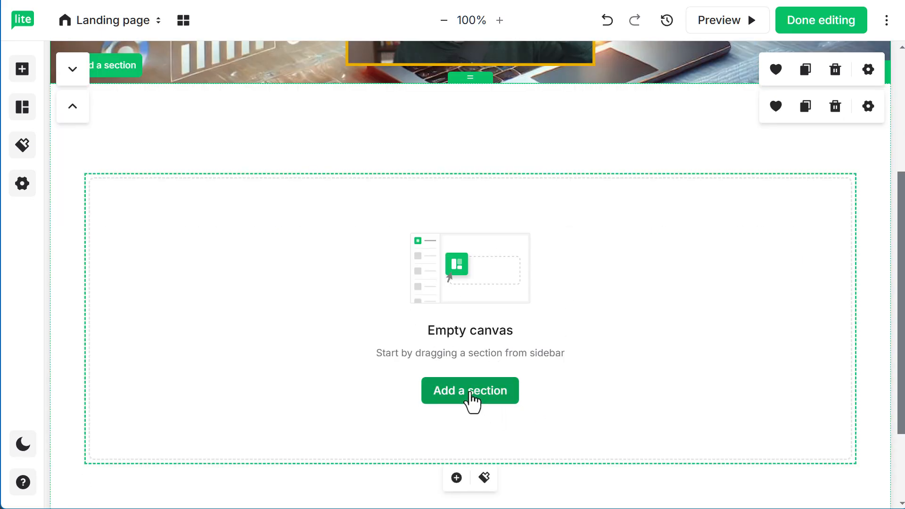
pyautogui.click(471, 401)
pyautogui.moveTo(205, 126)
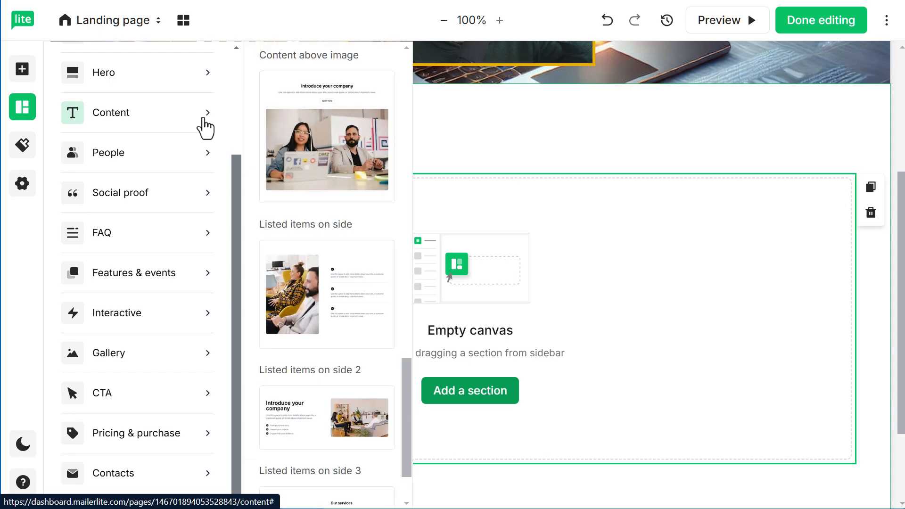
# Place a Simple content 1 section and remove its ABOUT US label and button row
pyautogui.scroll(7, 317, 131)
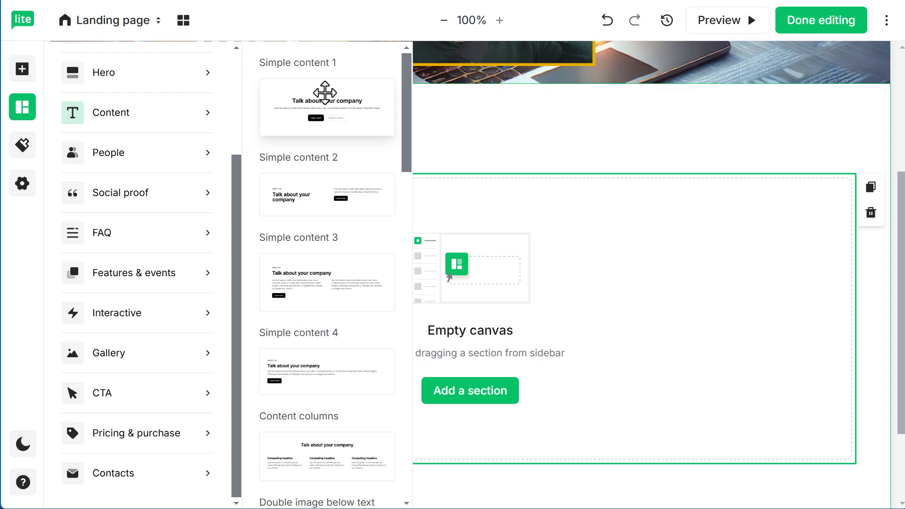
pyautogui.moveTo(304, 97); pyautogui.dragTo(471, 292)
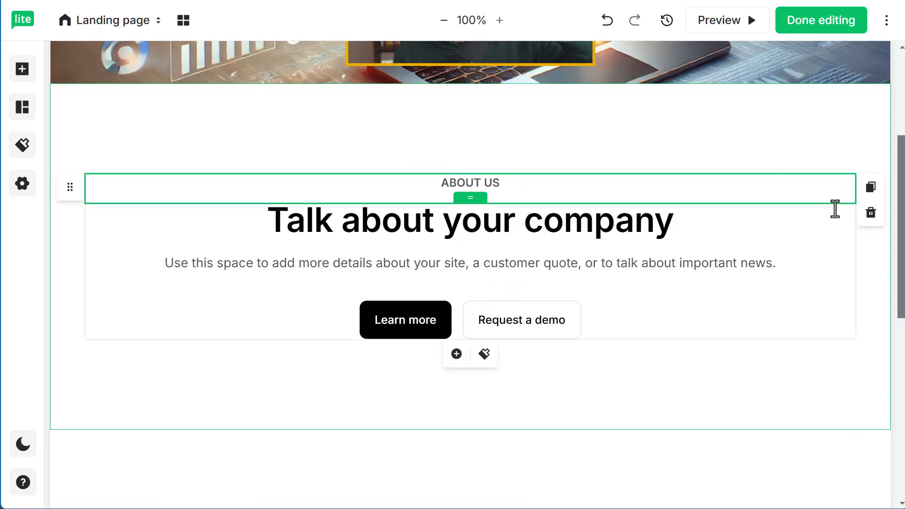
pyautogui.click(870, 213)
pyautogui.click(382, 235)
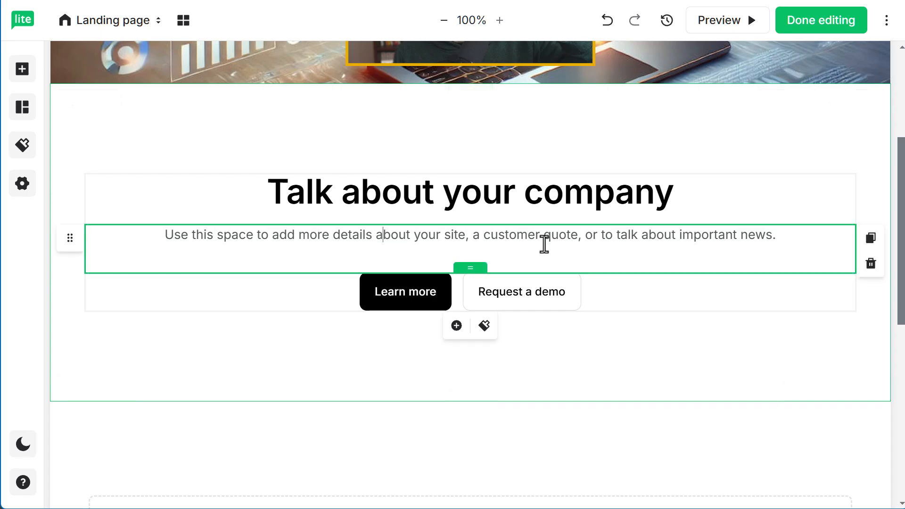
pyautogui.click(675, 298)
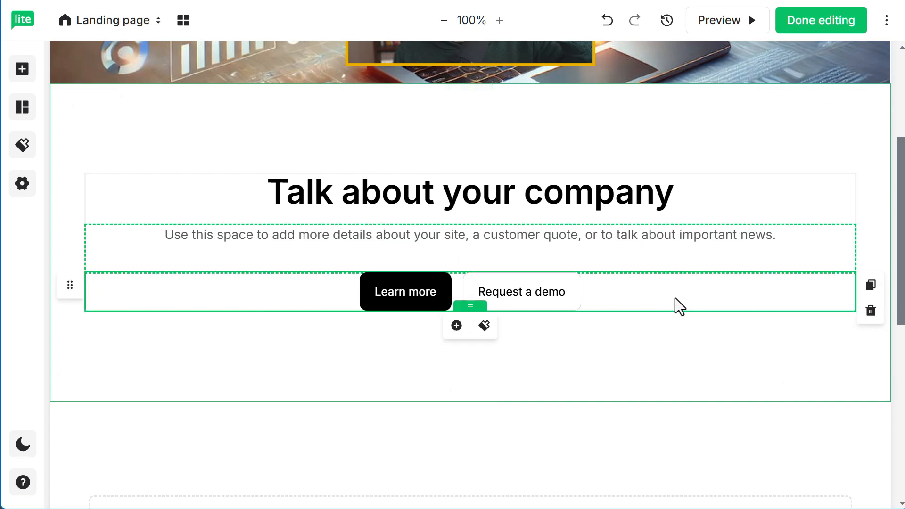
pyautogui.click(871, 311)
# Replace the heading with the author's name and paste the email-marketing tagline as the paragraph
pyautogui.tripleClick(243, 197)
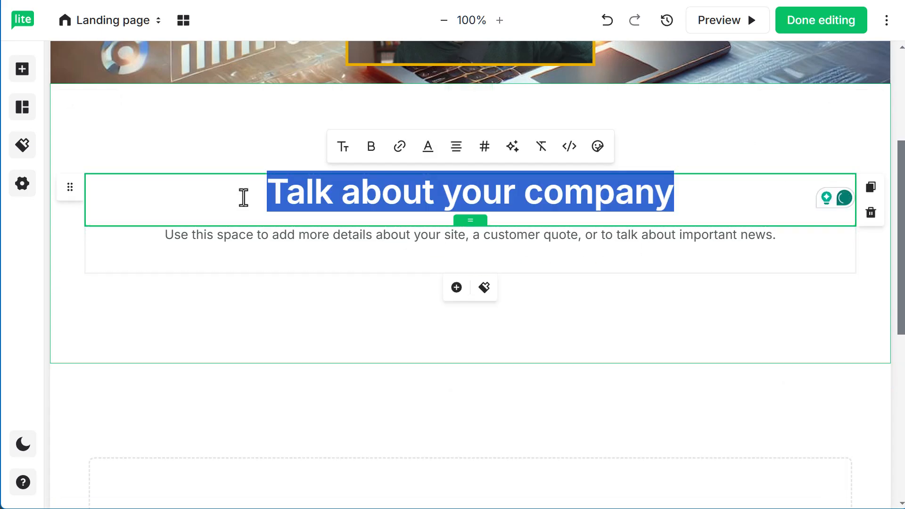
pyautogui.write('Larry Snow')
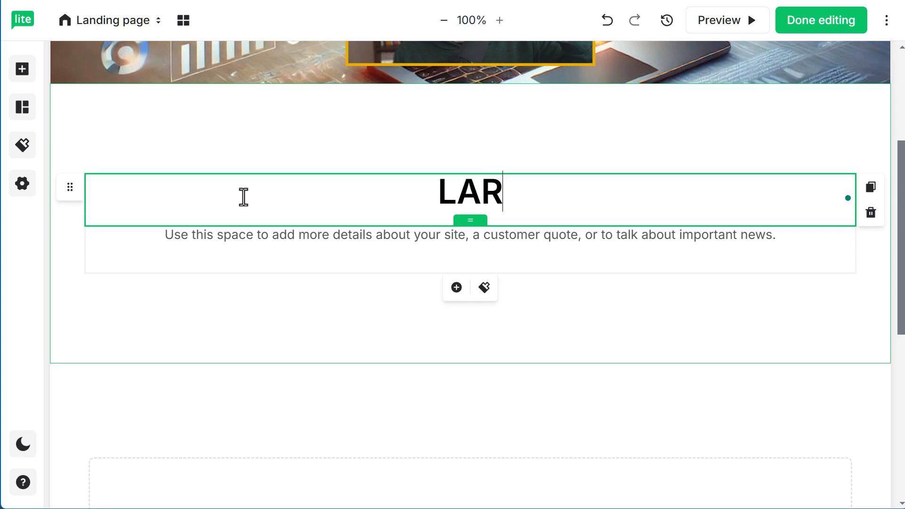
pyautogui.click(271, 235)
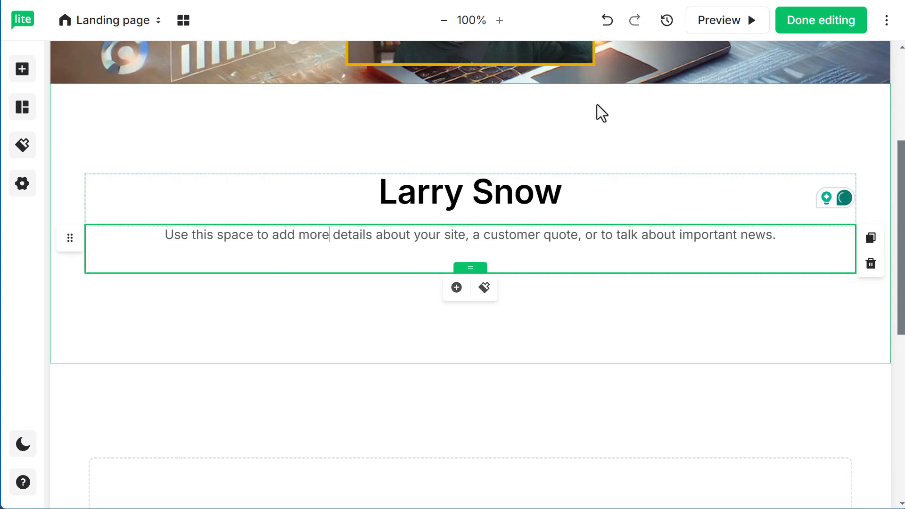
pyautogui.hotkey('ctrl', 'a')
pyautogui.write('Breaking down complex email marketing strategies so that your business can grow.')
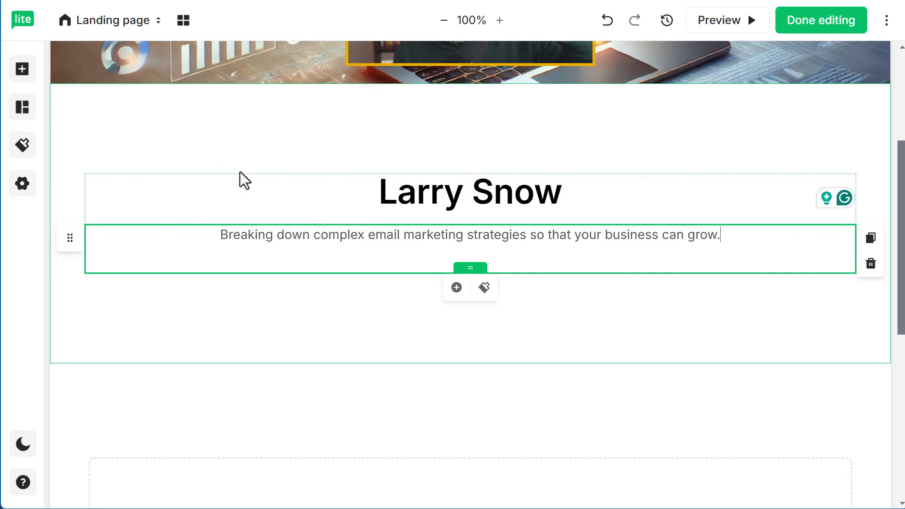
pyautogui.click(441, 316)
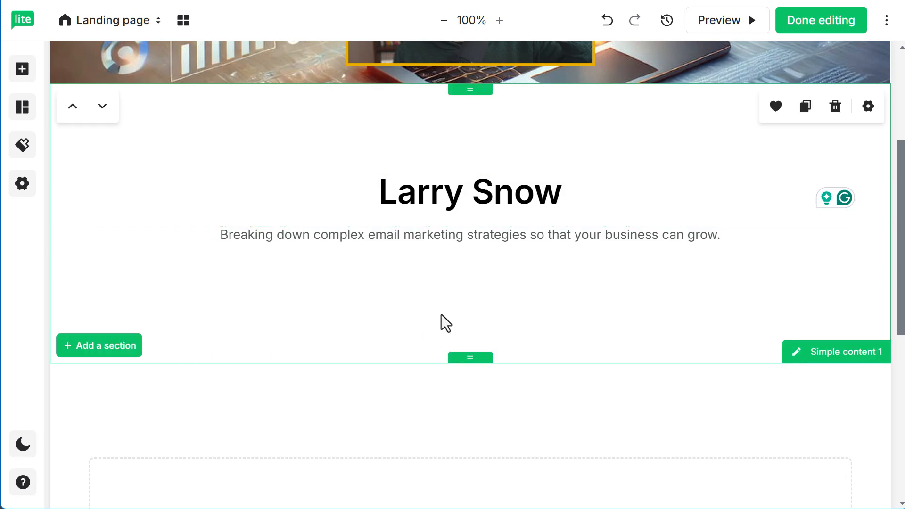
# Reduce the name section's top padding to 0 and delete the leftover empty section below it
pyautogui.moveTo(465, 357); pyautogui.dragTo(481, 285)
pyautogui.moveTo(481, 71); pyautogui.dragTo(484, 40)
pyautogui.scroll(2, 366, 227)
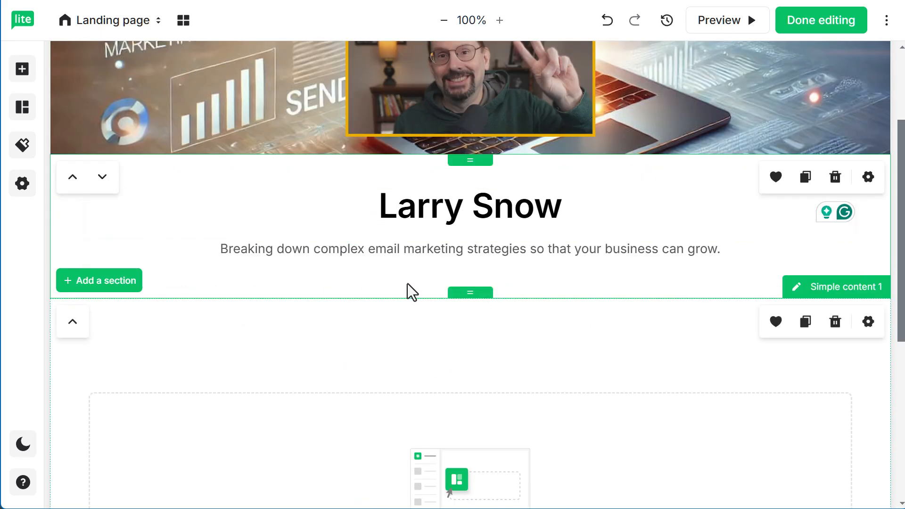
pyautogui.scroll(4, 338, 188)
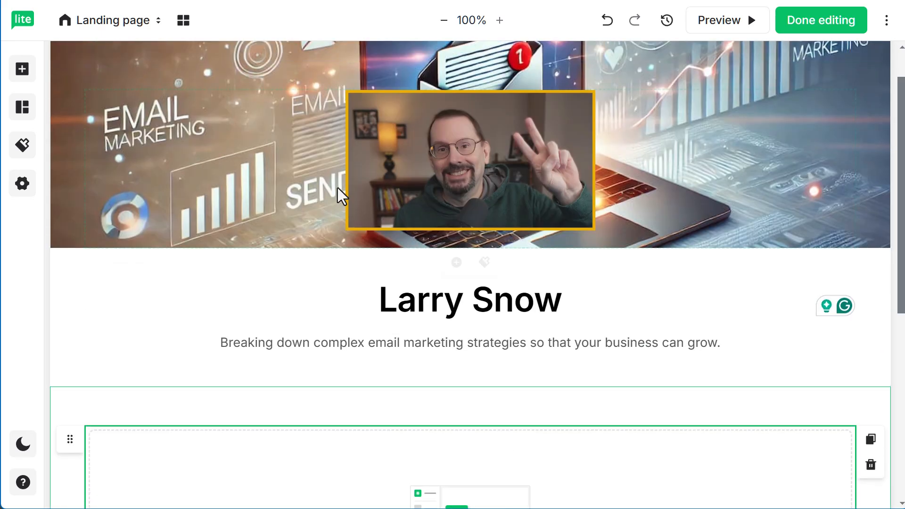
pyautogui.scroll(-4, 589, 363)
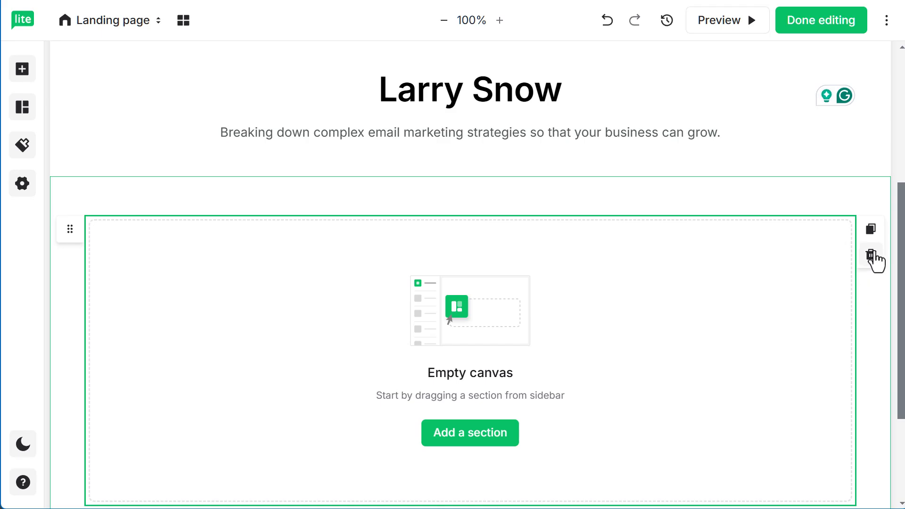
pyautogui.click(871, 255)
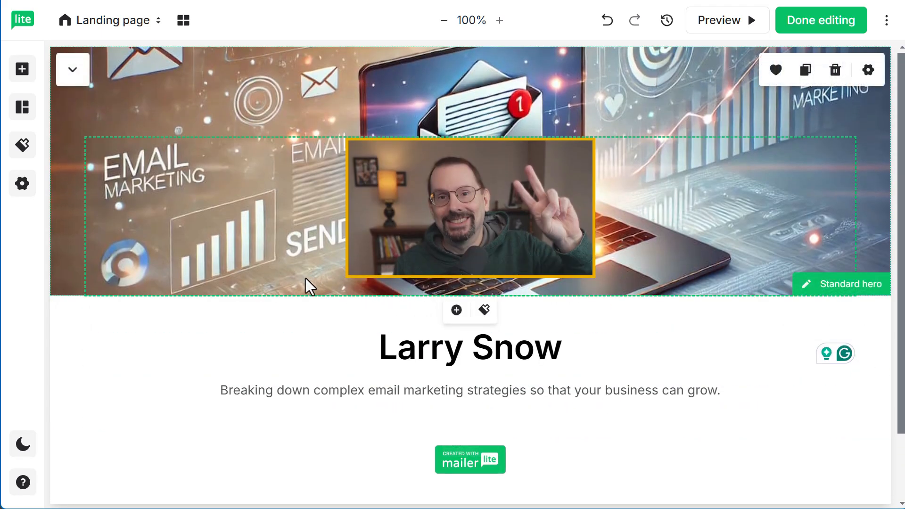
pyautogui.scroll(-2, 289, 406)
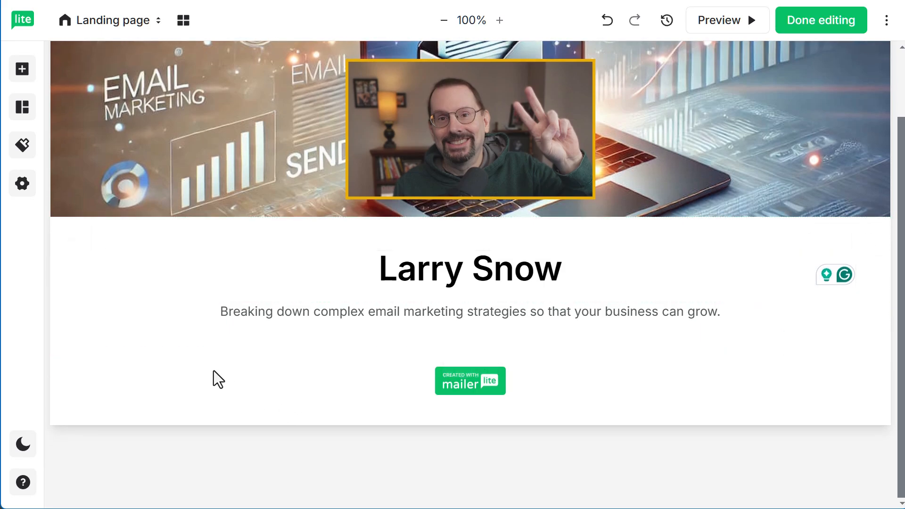
# Add a one-column block below the name section
pyautogui.click(22, 70)
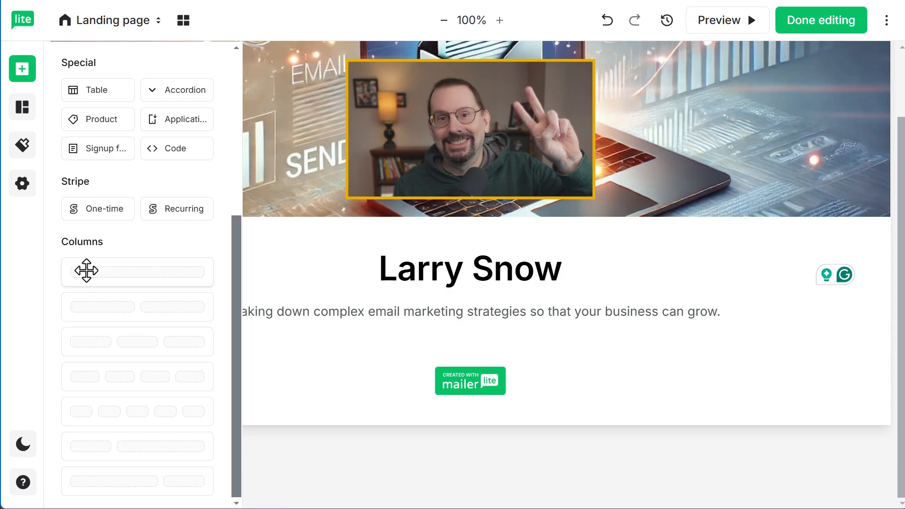
pyautogui.moveTo(86, 270); pyautogui.dragTo(339, 352)
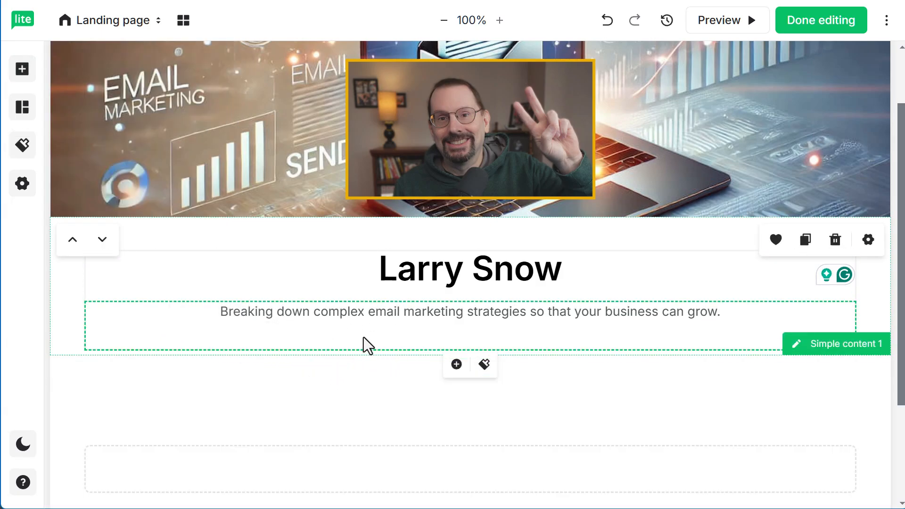
pyautogui.scroll(-3, 309, 469)
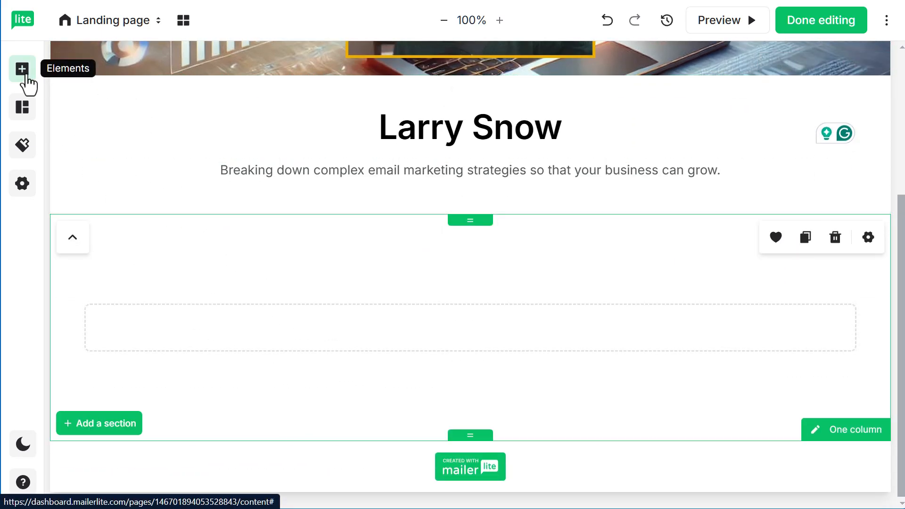
# Place a button in the column, duplicate it into the four link buttons, and delete the leftover Click me button
pyautogui.click(23, 73)
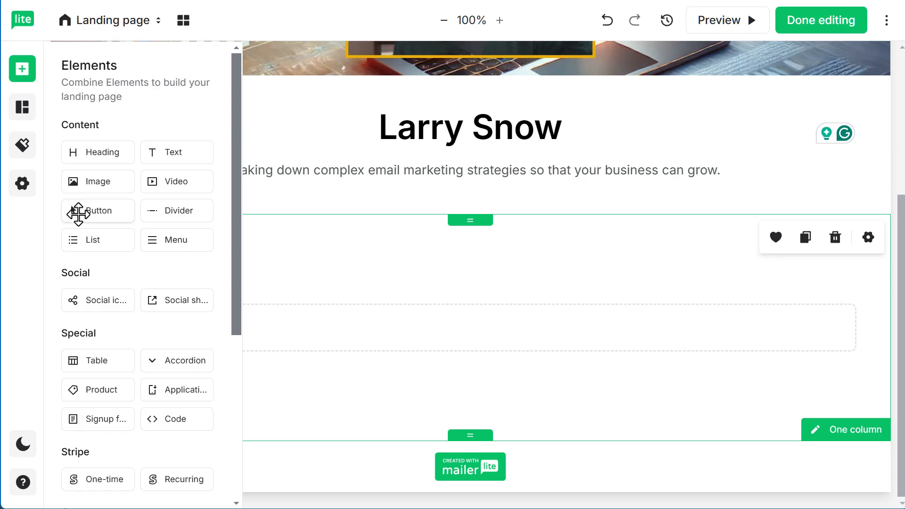
pyautogui.moveTo(79, 210); pyautogui.dragTo(374, 335)
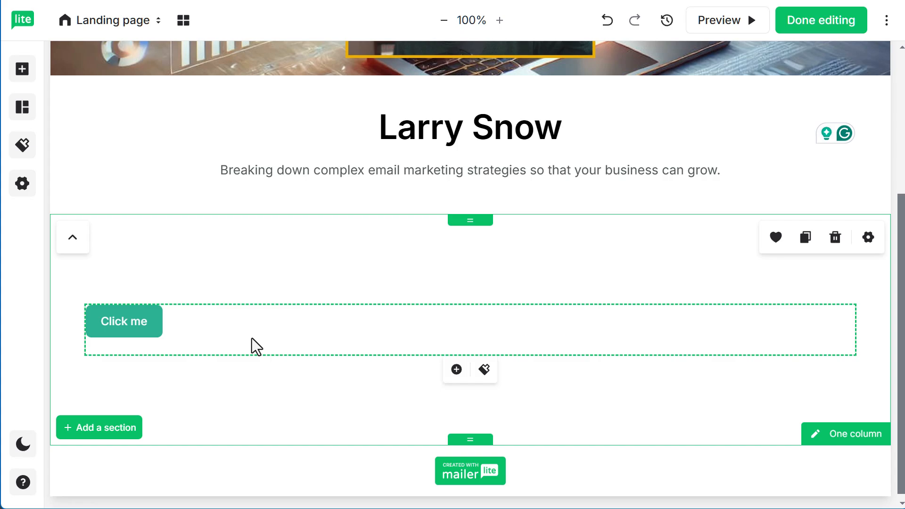
pyautogui.click(158, 333)
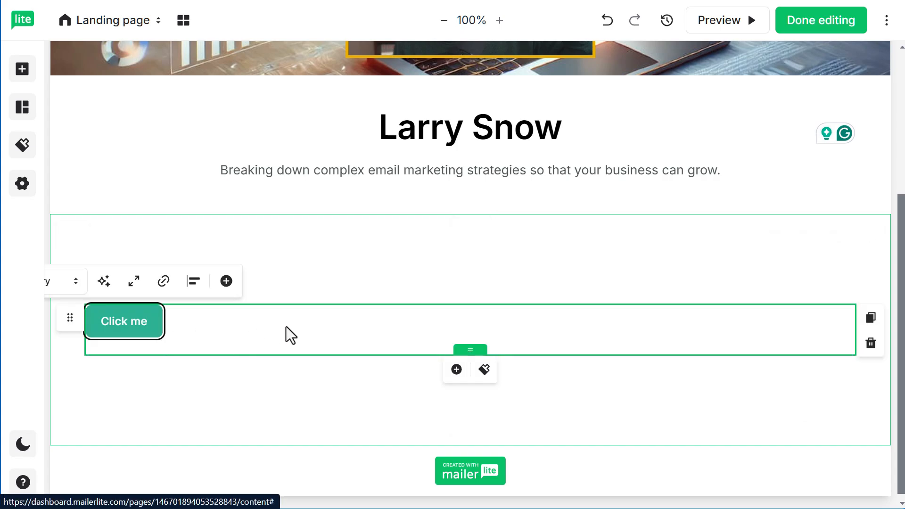
pyautogui.click(870, 318)
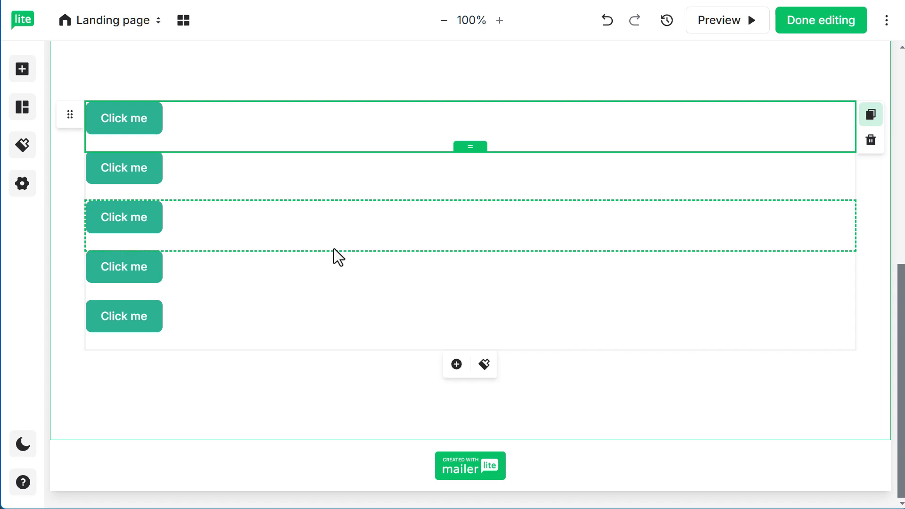
pyautogui.scroll(2, 334, 248)
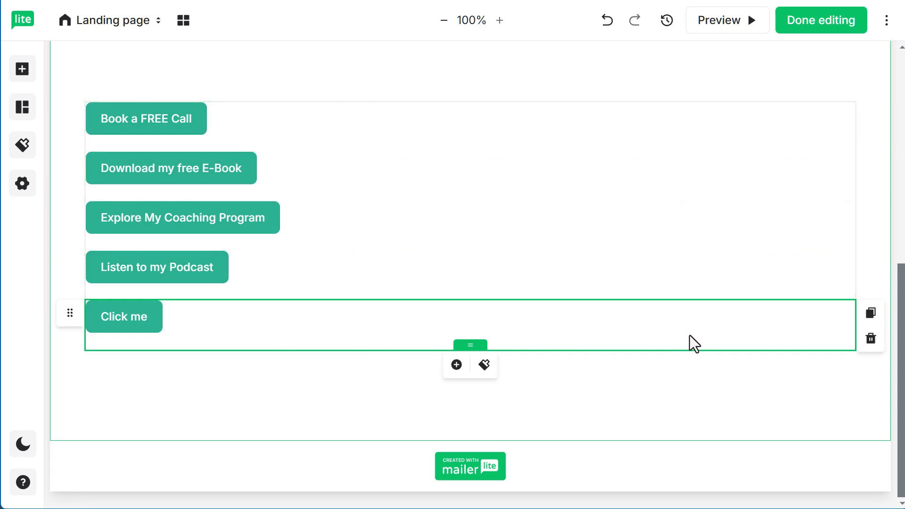
pyautogui.click(867, 340)
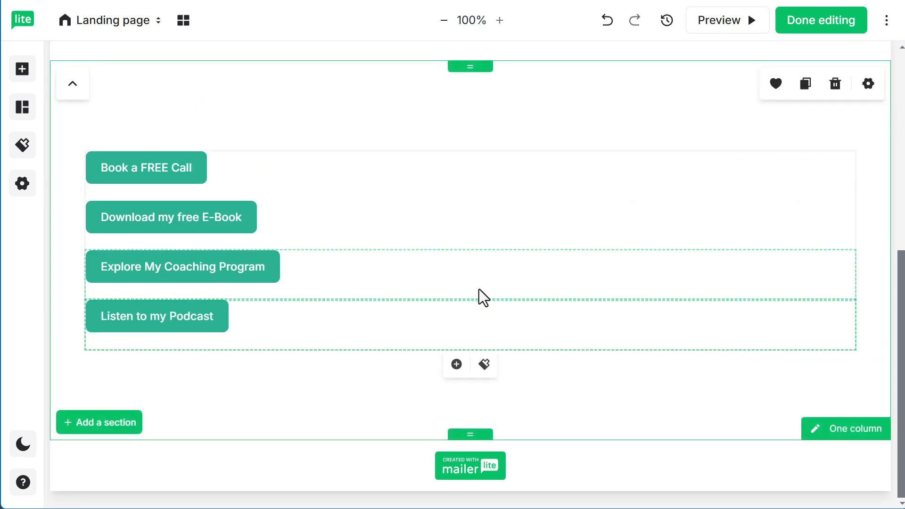
# In the page style settings, try the Business casual, Retro and Fresh base styles
pyautogui.scroll(2, 330, 203)
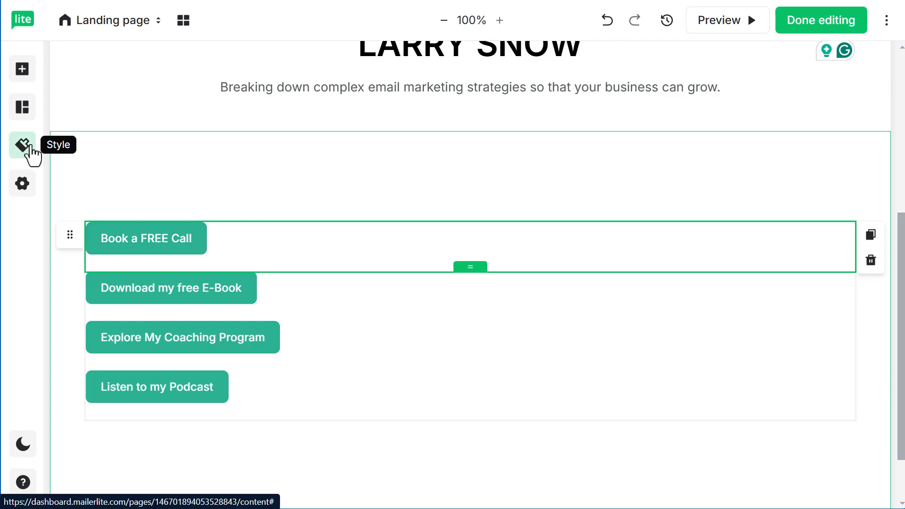
pyautogui.click(30, 147)
pyautogui.scroll(-1, 134, 211)
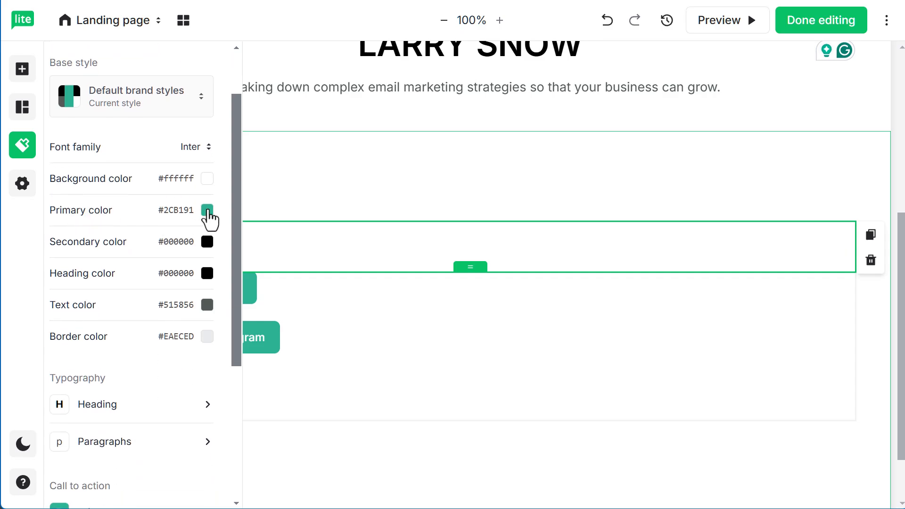
pyautogui.click(205, 107)
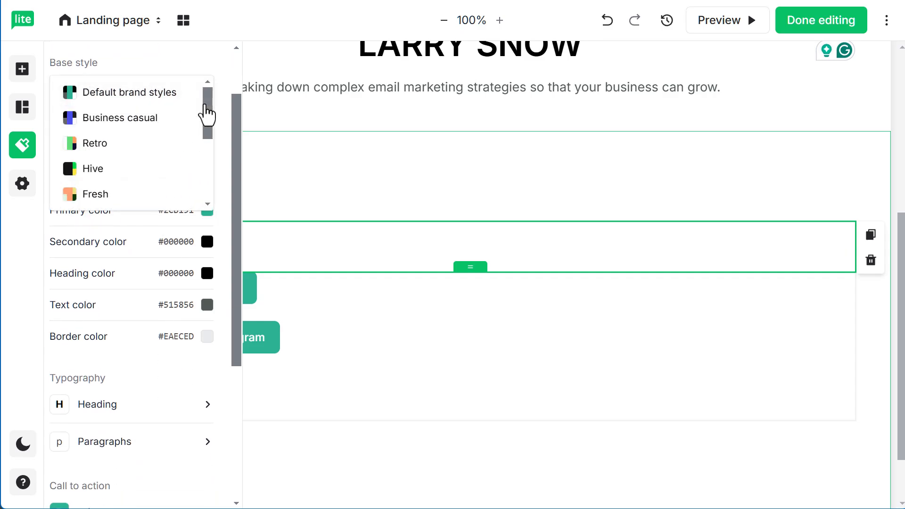
pyautogui.click(141, 124)
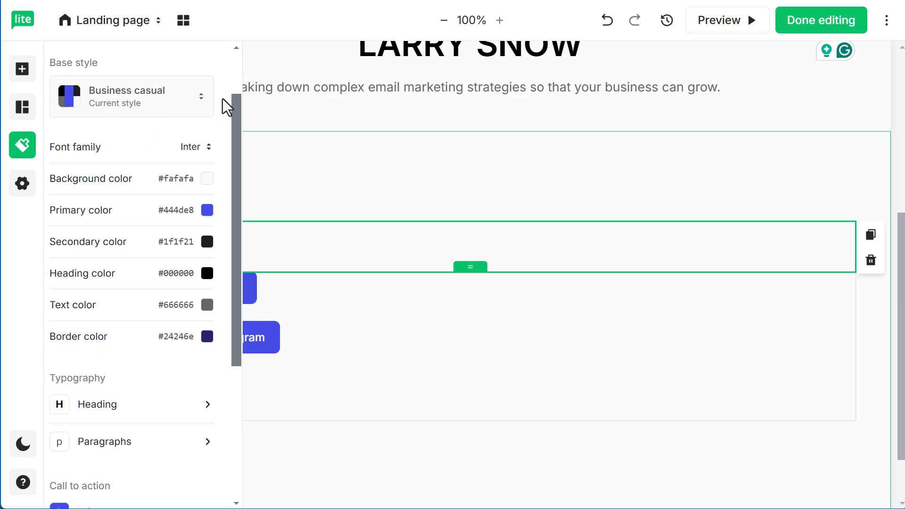
pyautogui.click(205, 106)
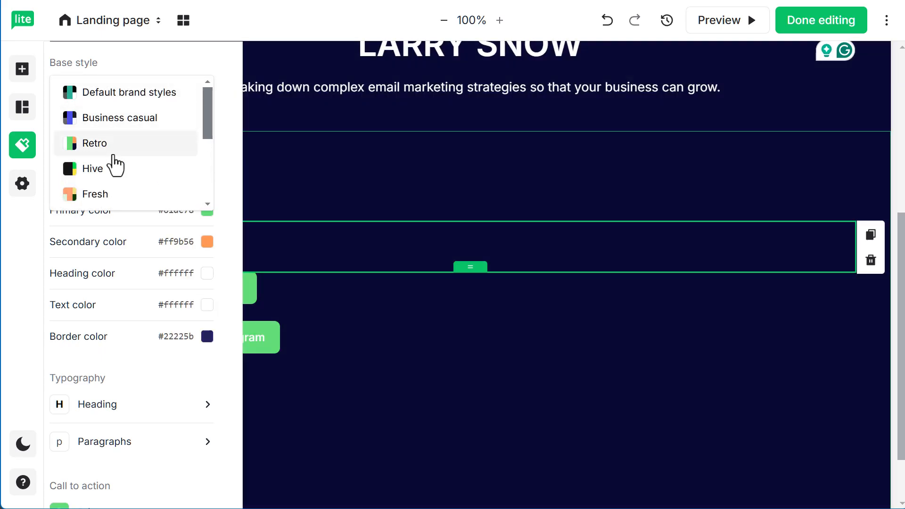
pyautogui.click(114, 149)
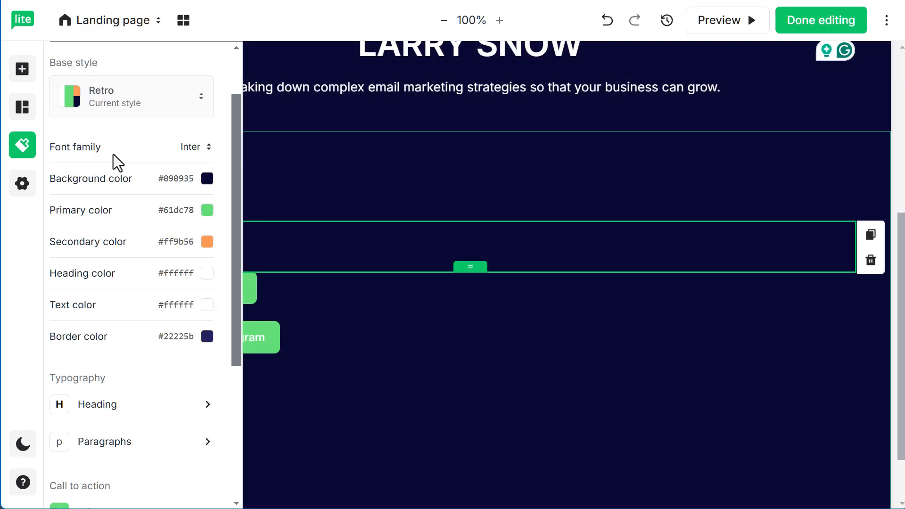
pyautogui.click(142, 117)
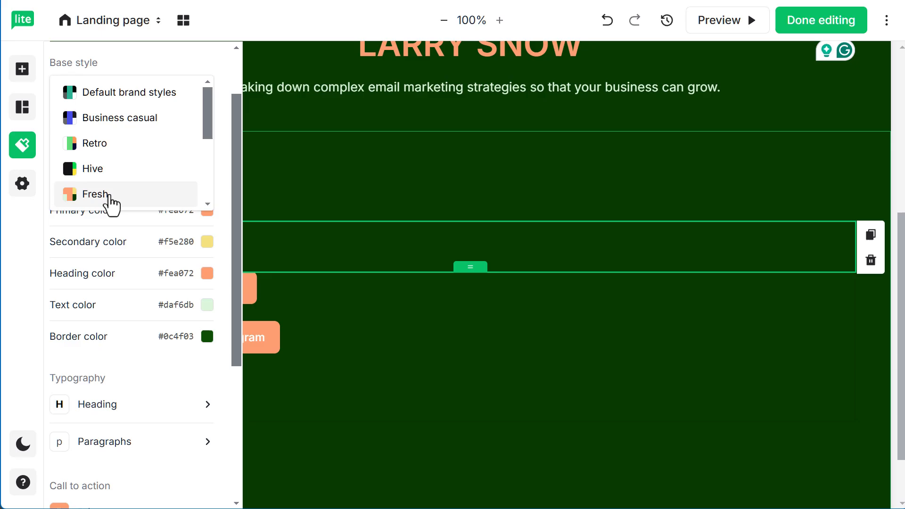
pyautogui.click(112, 203)
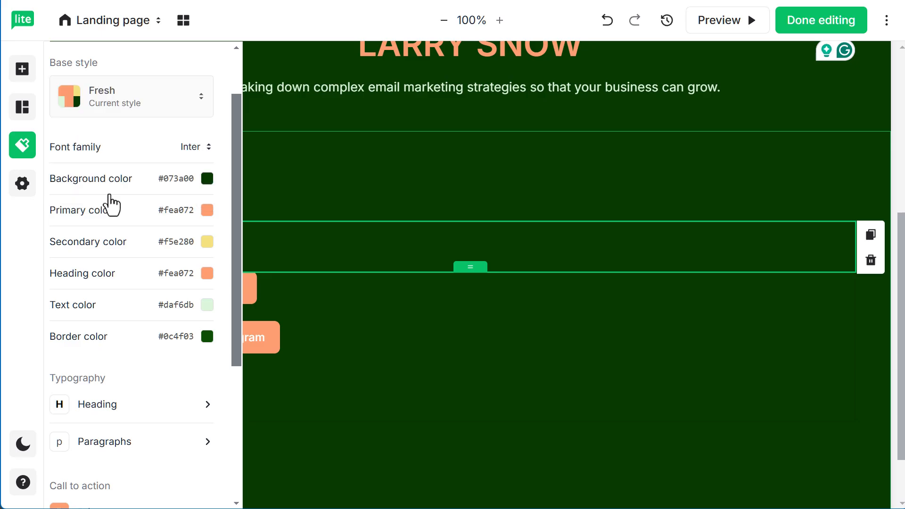
# Try the Hive, Modern and Earthy base styles, then settle on Retro
pyautogui.click(113, 109)
pyautogui.click(105, 172)
pyautogui.click(123, 107)
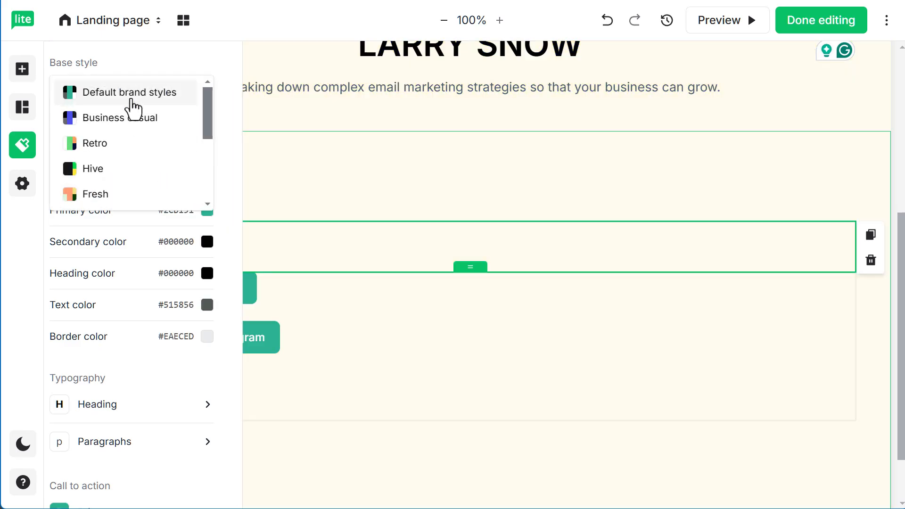
pyautogui.scroll(-2, 142, 155)
pyautogui.click(111, 177)
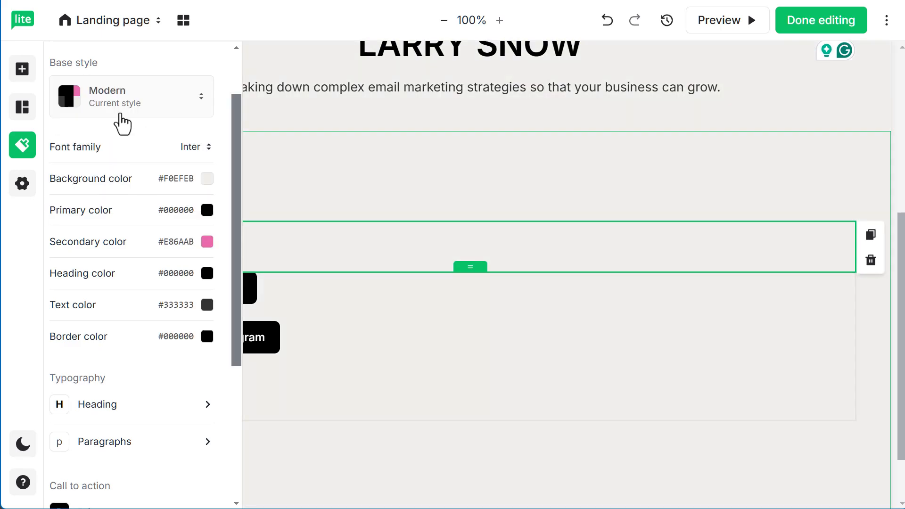
pyautogui.click(121, 121)
pyautogui.click(119, 198)
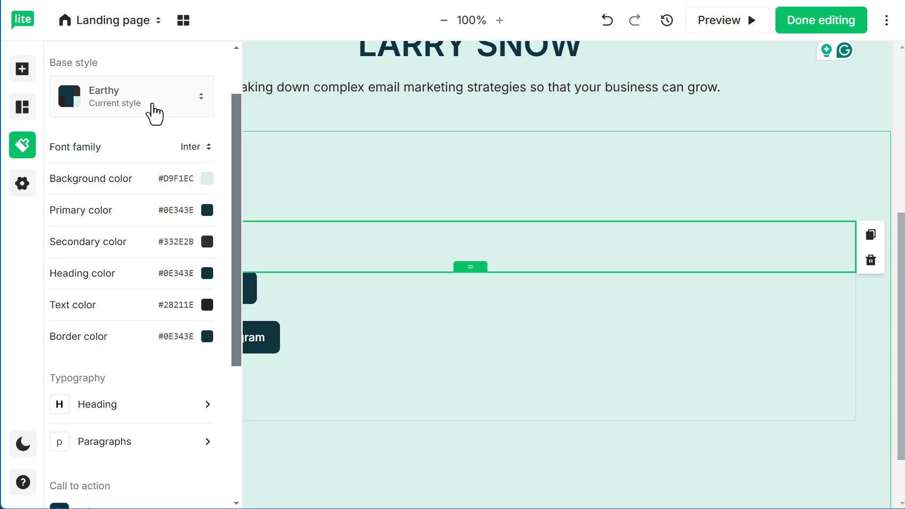
pyautogui.click(153, 114)
pyautogui.click(118, 150)
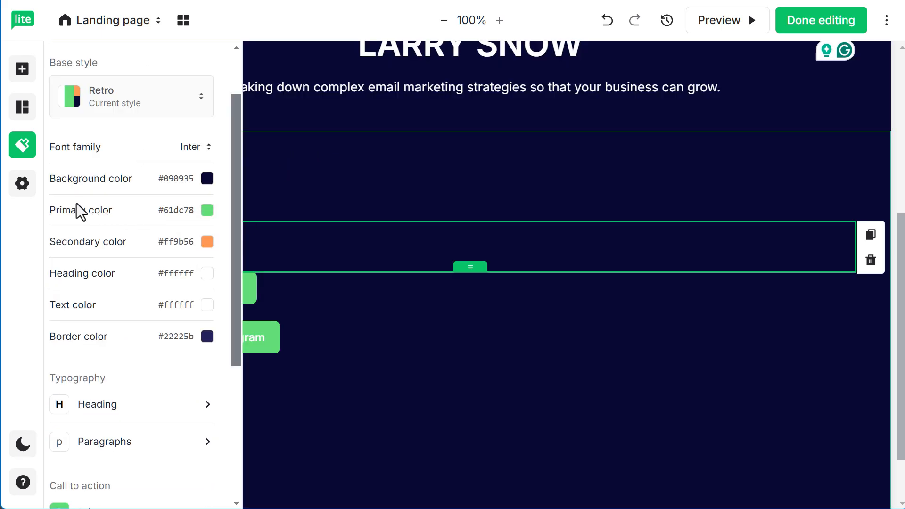
pyautogui.scroll(-5, 101, 212)
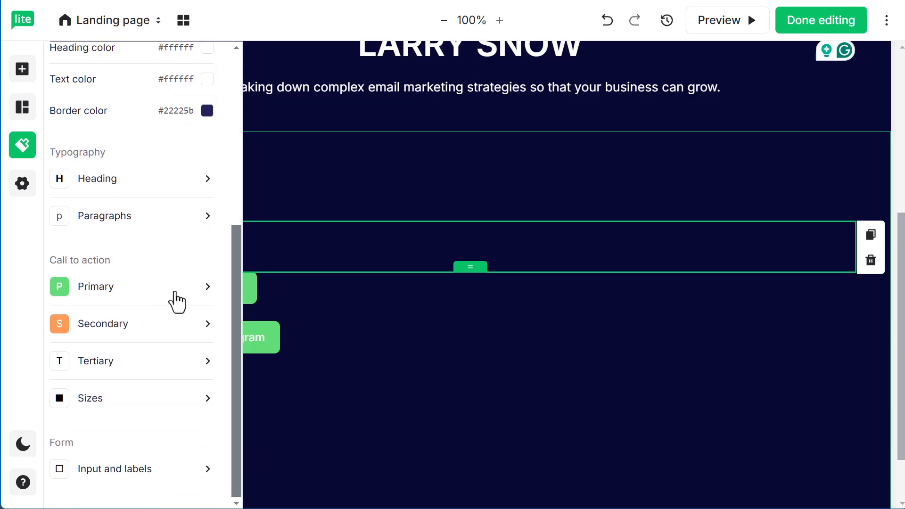
pyautogui.scroll(6, 94, 189)
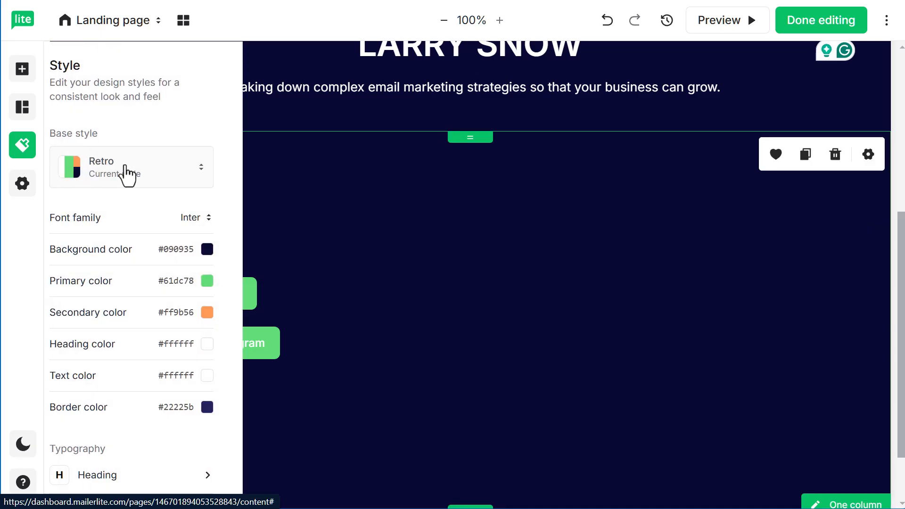
# Make the Book a FREE Call button large and stretch it to full width
pyautogui.click(314, 236)
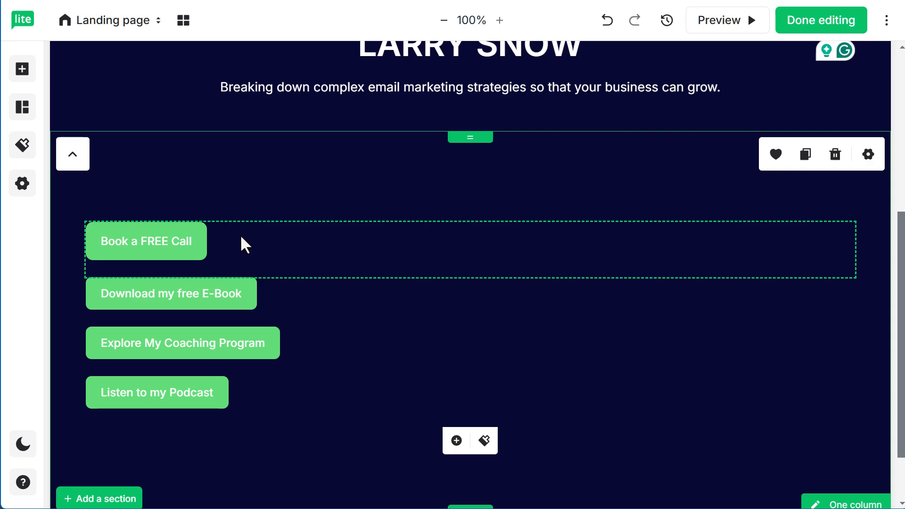
pyautogui.click(241, 237)
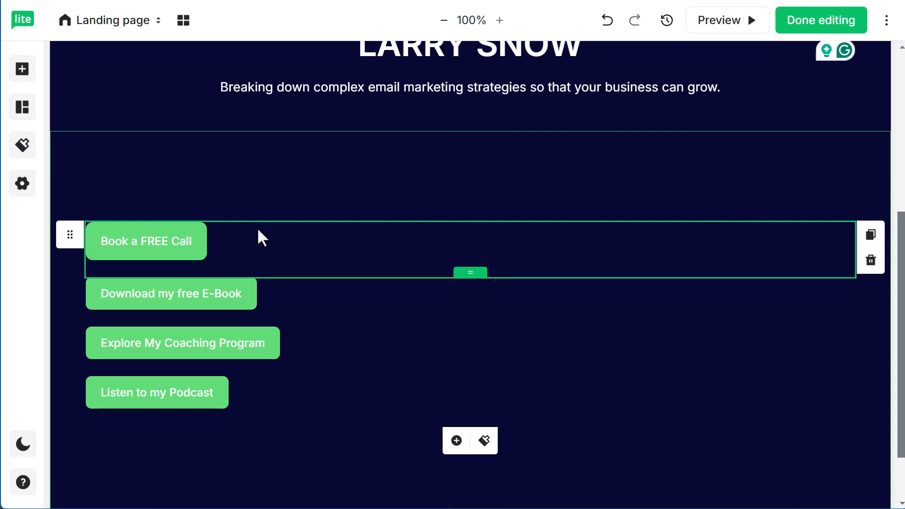
pyautogui.click(137, 255)
pyautogui.click(138, 243)
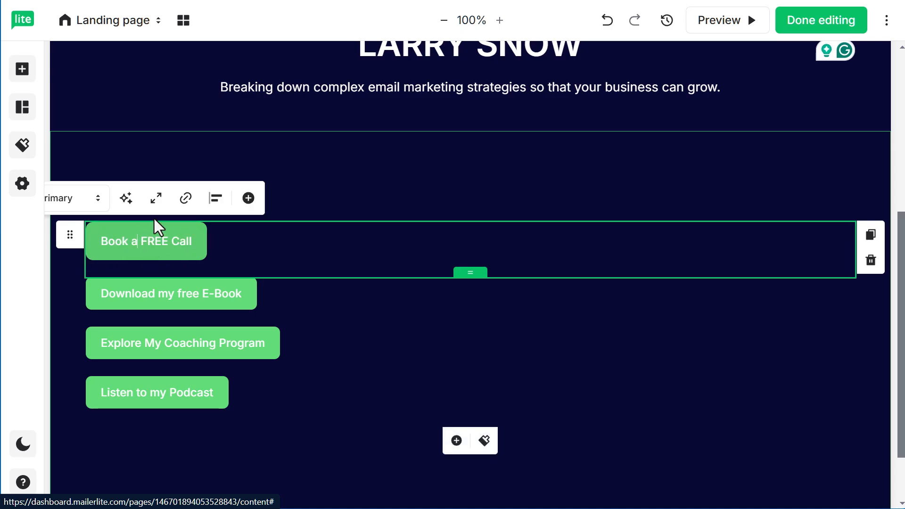
pyautogui.click(157, 206)
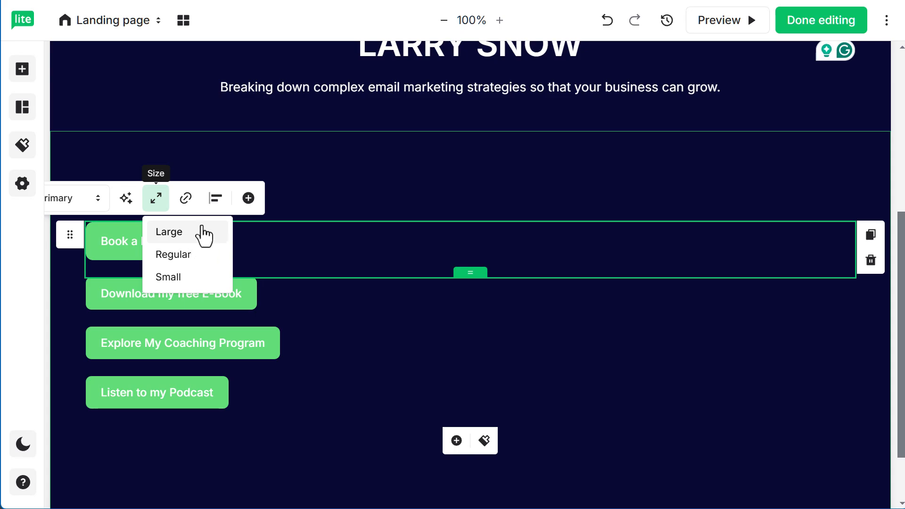
pyautogui.click(224, 204)
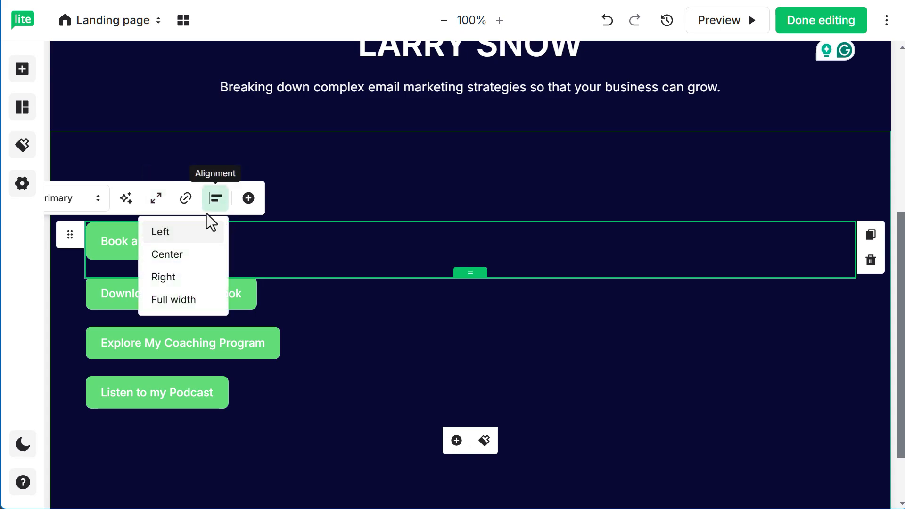
pyautogui.click(184, 302)
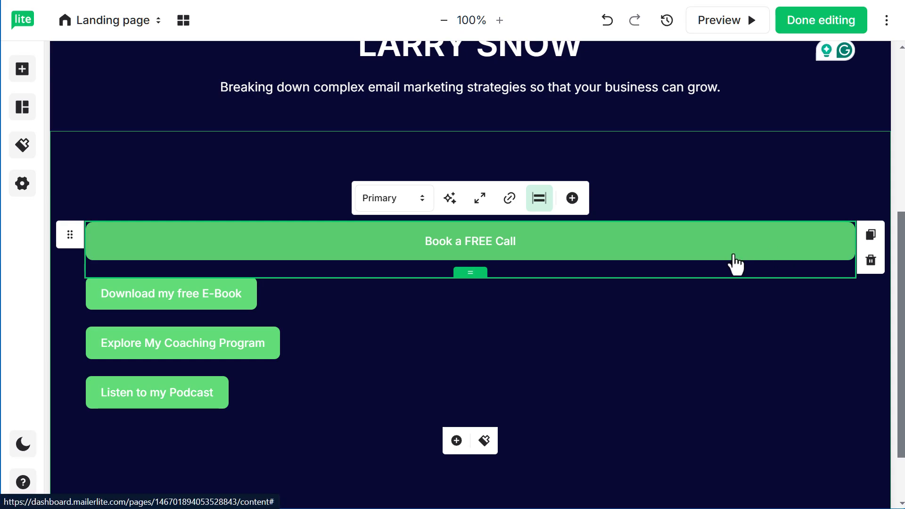
# Make the Download my free E-Book button large and adjust its alignment
pyautogui.click(306, 296)
pyautogui.click(238, 297)
pyautogui.click(180, 257)
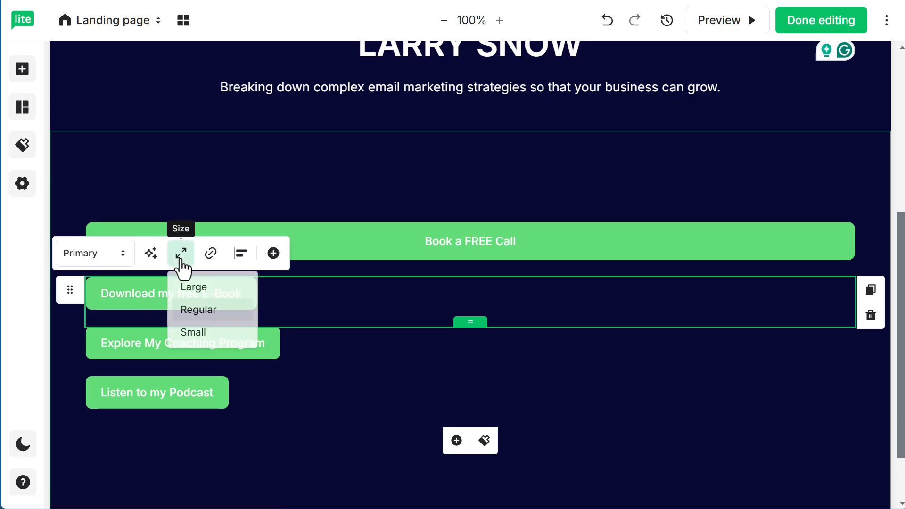
pyautogui.click(195, 289)
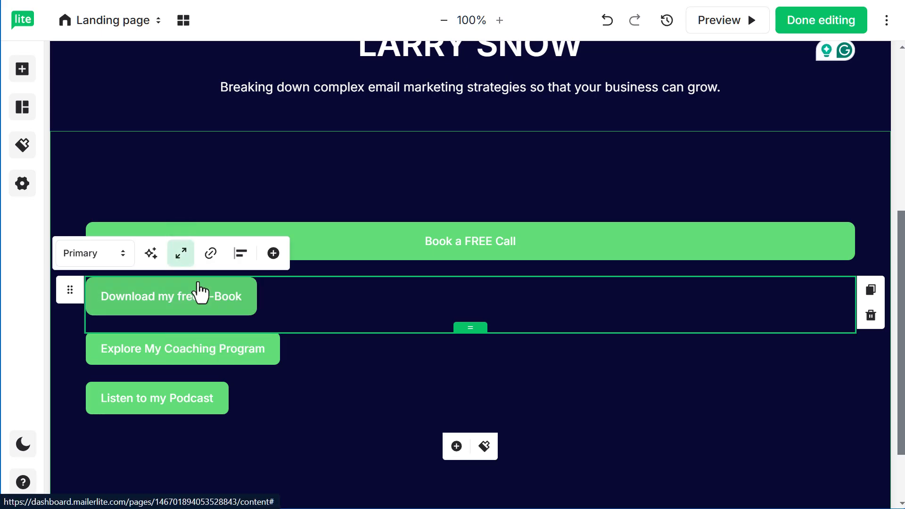
pyautogui.click(241, 254)
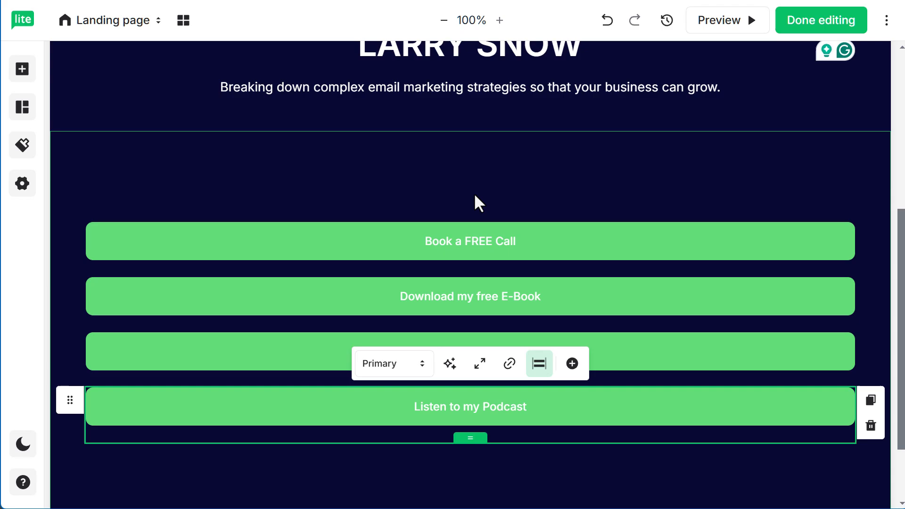
pyautogui.scroll(-2, 473, 193)
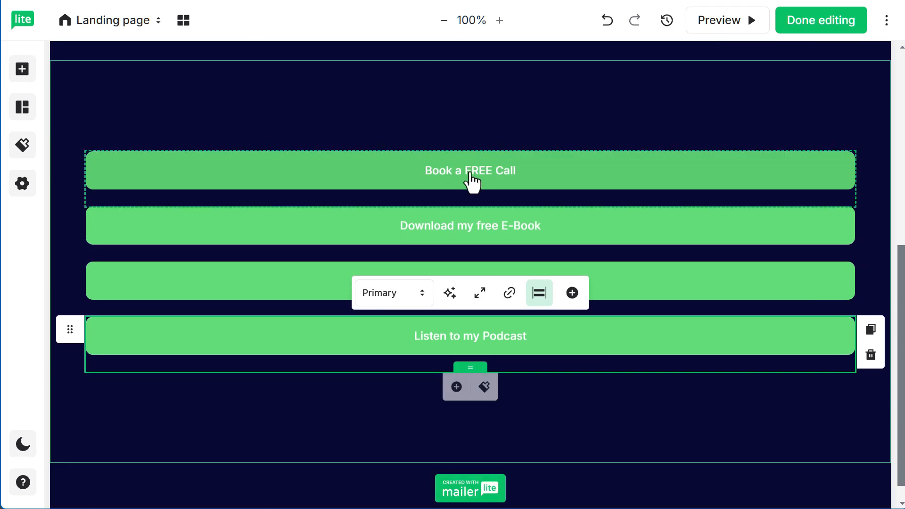
pyautogui.click(349, 415)
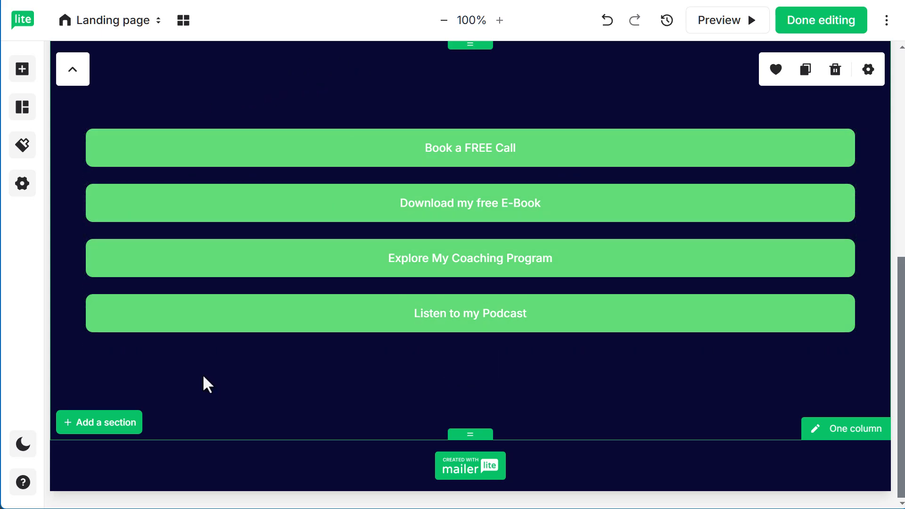
# Add the Social proof Testimonials 3 section below the link buttons
pyautogui.click(97, 427)
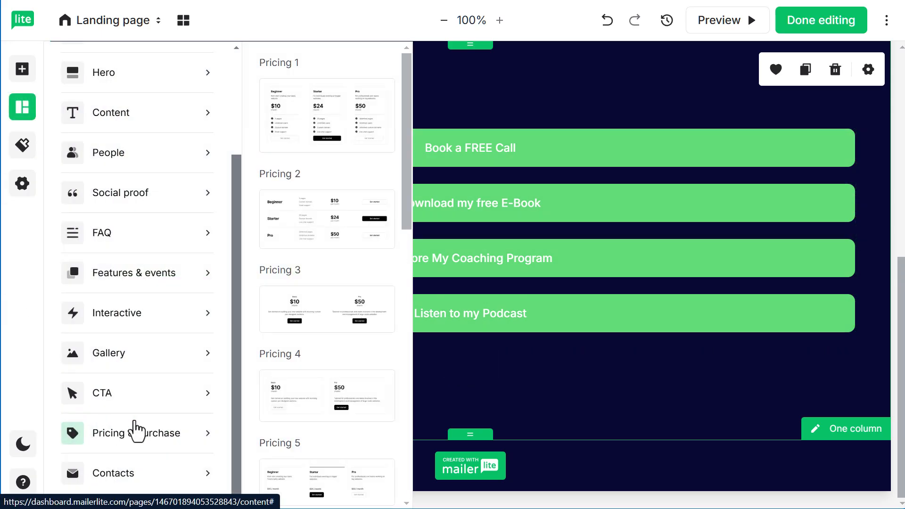
pyautogui.click(182, 377)
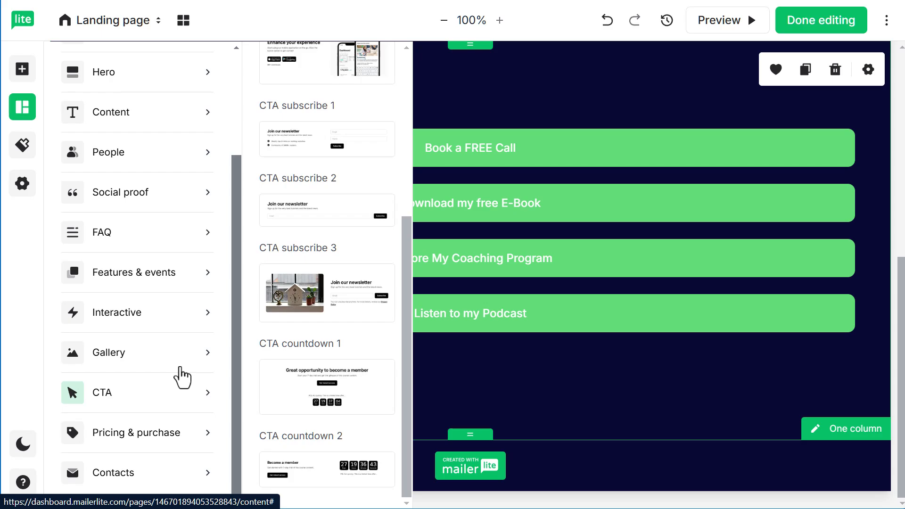
pyautogui.scroll(2, 182, 358)
pyautogui.click(182, 266)
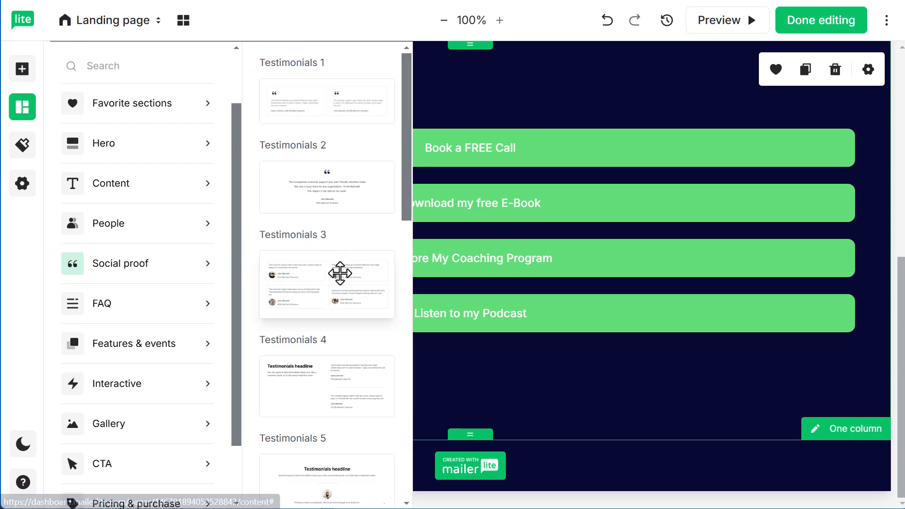
pyautogui.moveTo(338, 276); pyautogui.dragTo(408, 368)
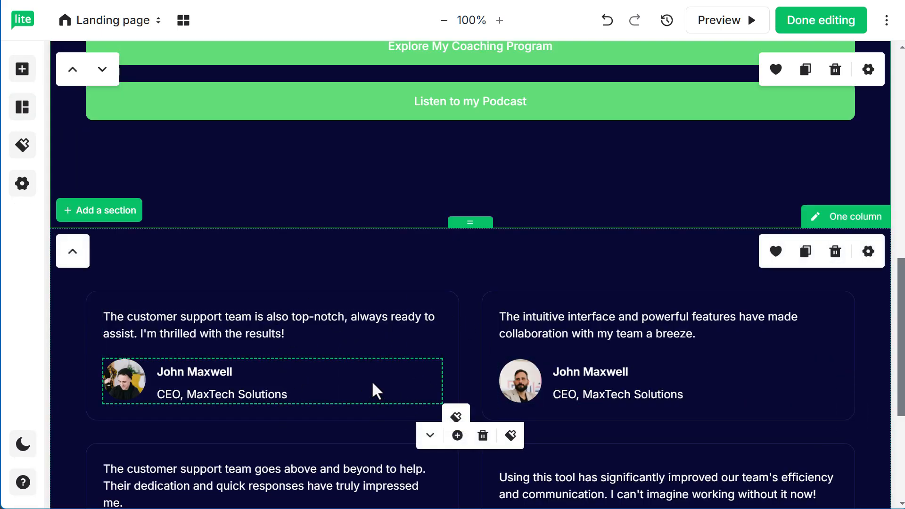
# Delete the second row of testimonials
pyautogui.scroll(-3, 376, 390)
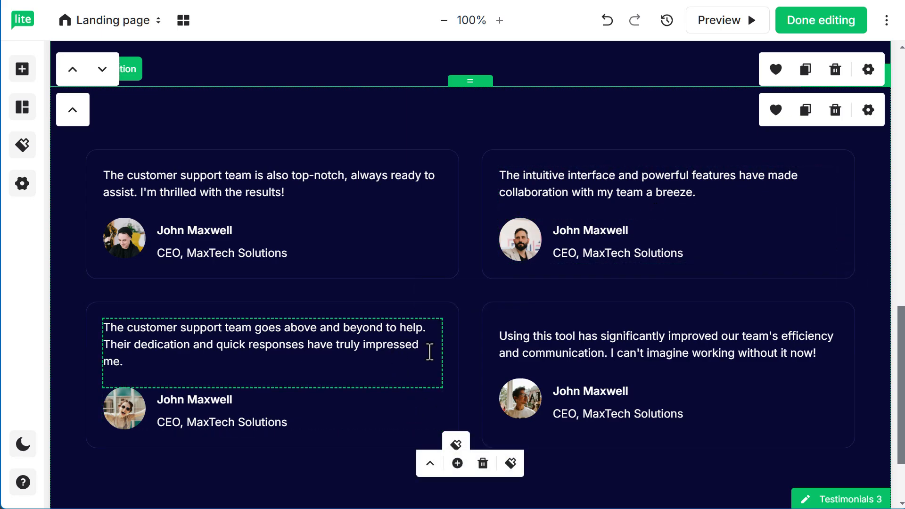
pyautogui.click(483, 464)
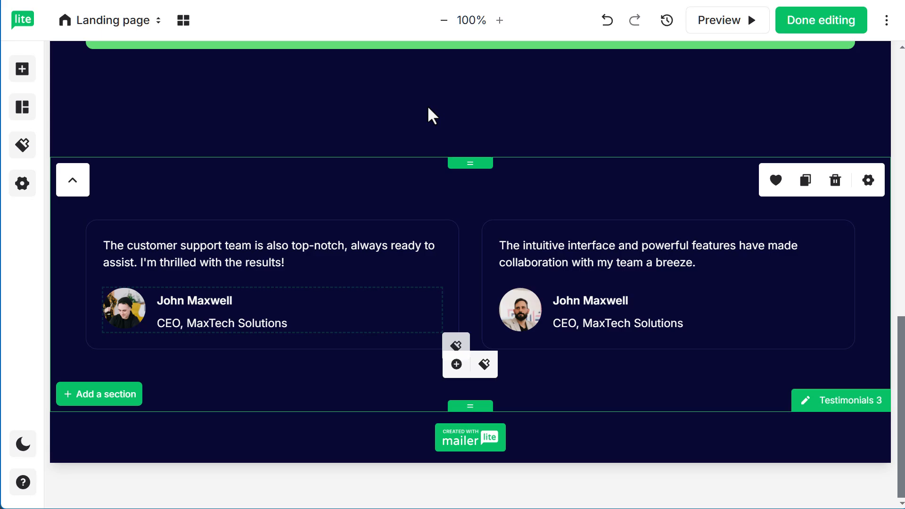
pyautogui.click(21, 69)
# Add a heading reading 'Testimonials' above the cards and remove the spacing beneath it
pyautogui.moveTo(96, 151); pyautogui.dragTo(436, 194)
pyautogui.moveTo(394, 157); pyautogui.dragTo(112, 154)
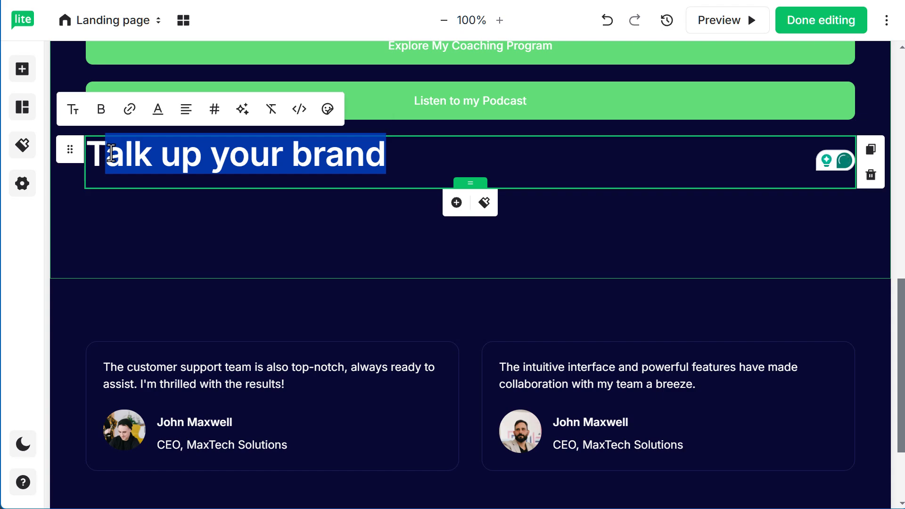
pyautogui.write('estimonials')
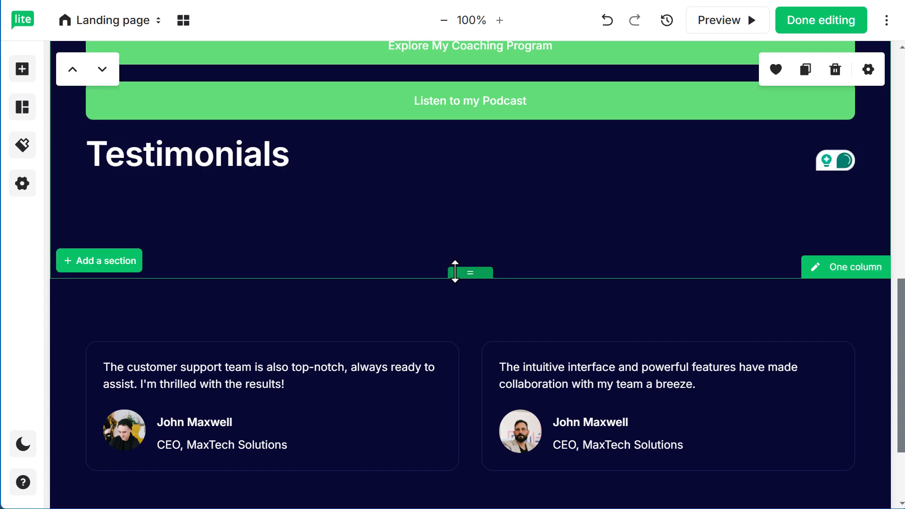
pyautogui.moveTo(465, 275); pyautogui.dragTo(472, 208)
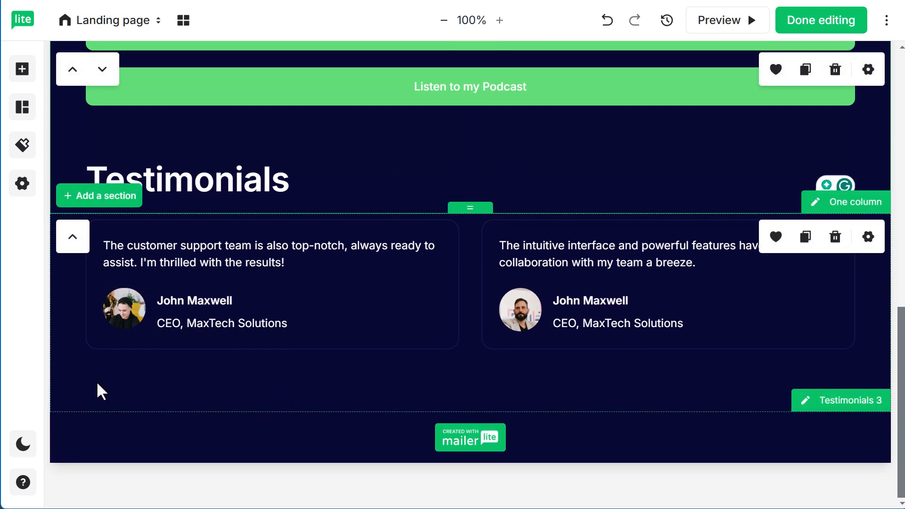
# Add the Stripe two-products section below the testimonials
pyautogui.click(105, 404)
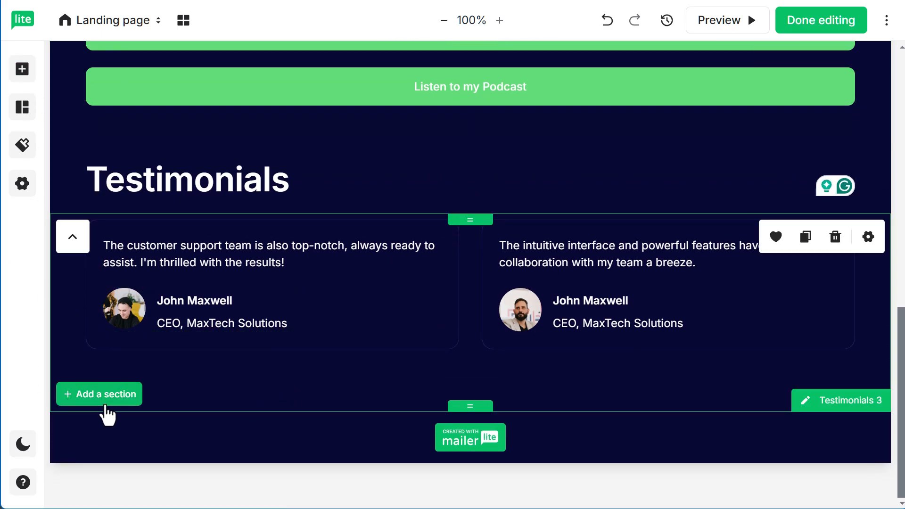
pyautogui.click(109, 403)
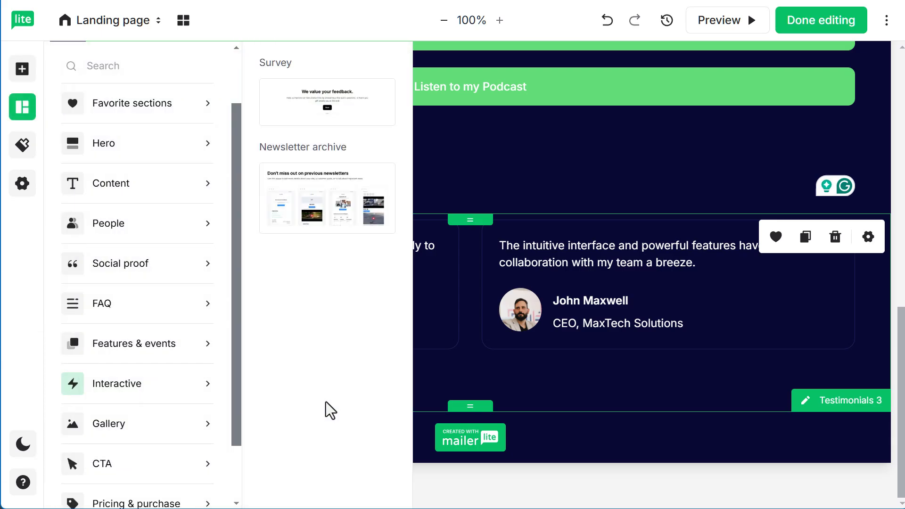
pyautogui.moveTo(150, 340)
pyautogui.scroll(-2, 151, 341)
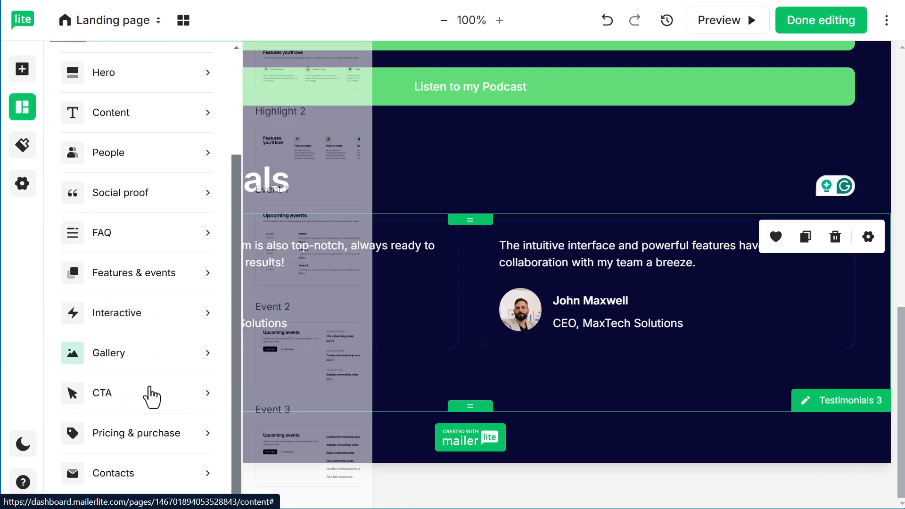
pyautogui.moveTo(158, 440)
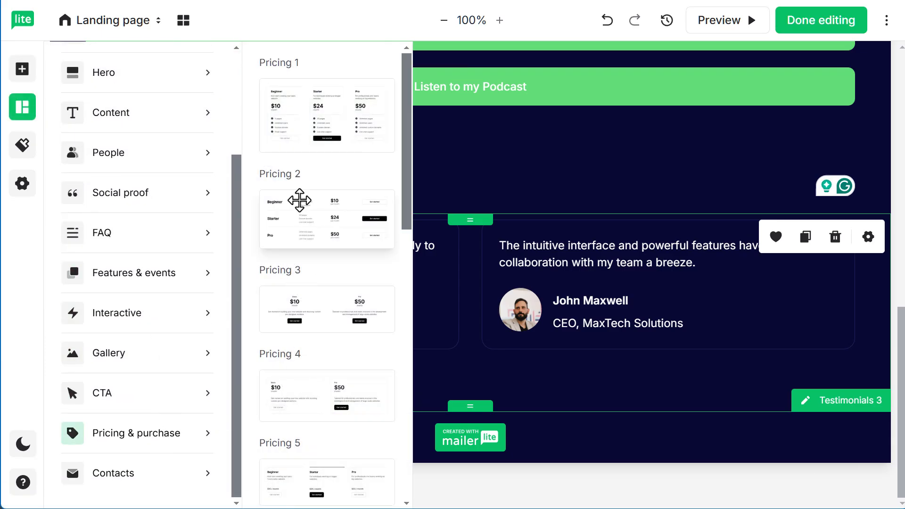
pyautogui.scroll(-12, 299, 198)
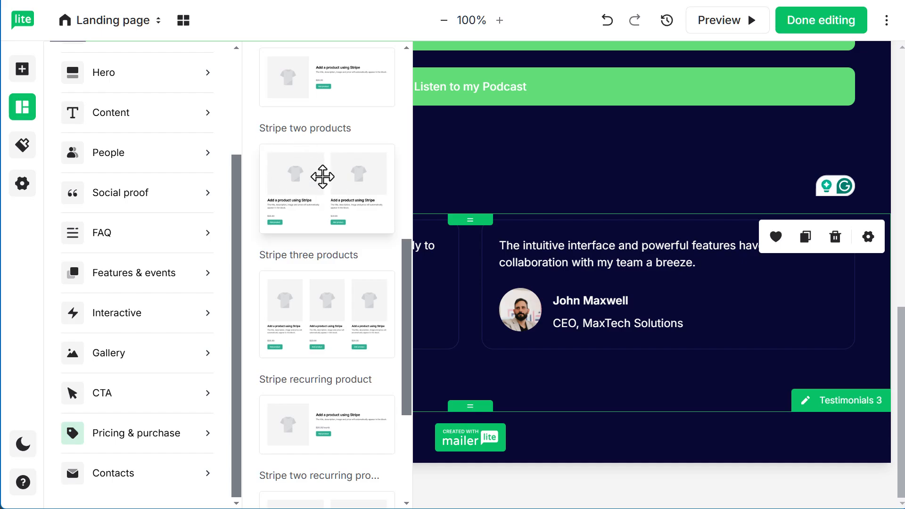
pyautogui.scroll(1, 323, 265)
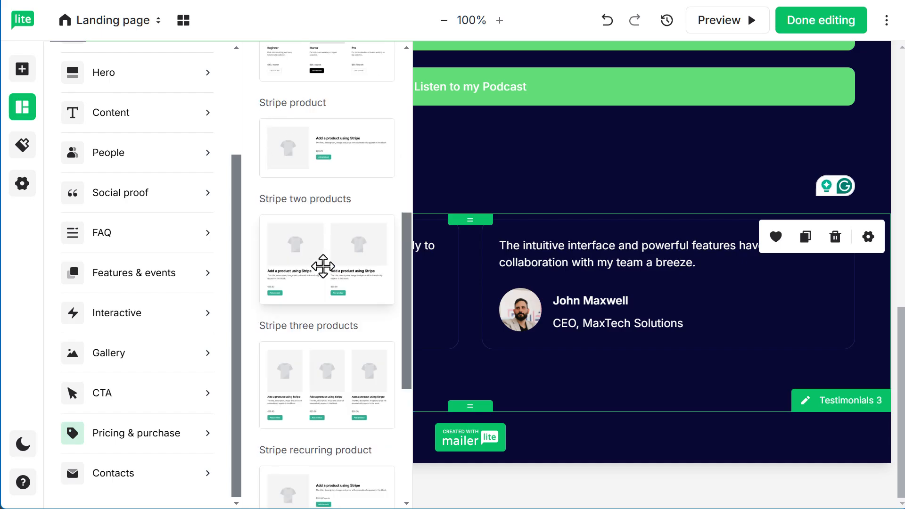
pyautogui.moveTo(326, 271); pyautogui.dragTo(307, 412)
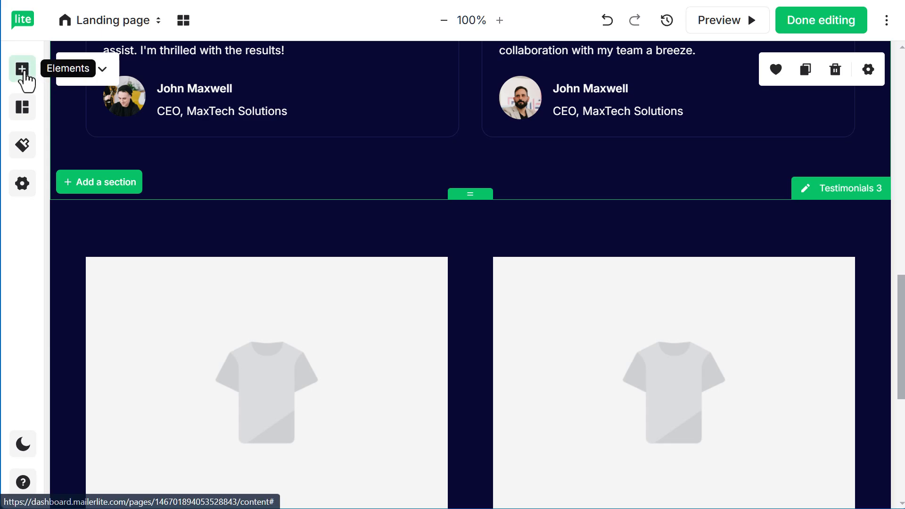
pyautogui.scroll(1, 146, 269)
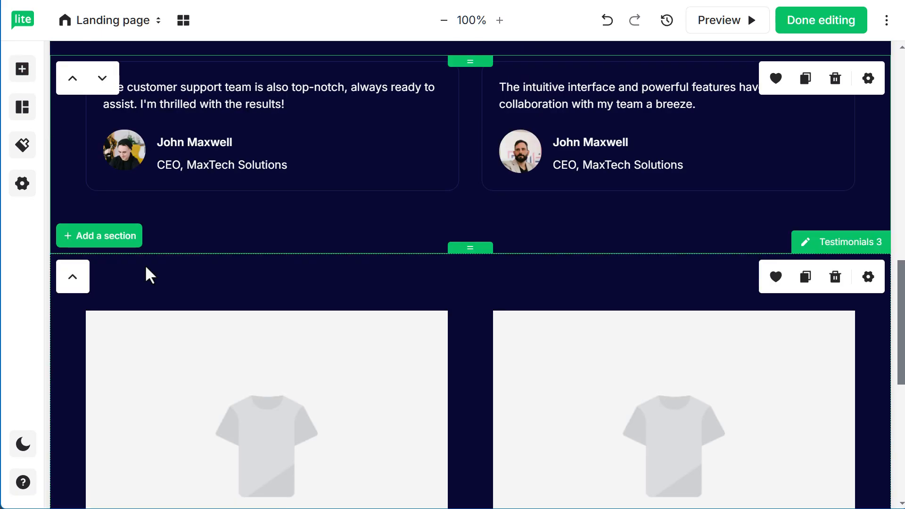
# Add a Simple content 1 section and move it above the product cards
pyautogui.click(24, 71)
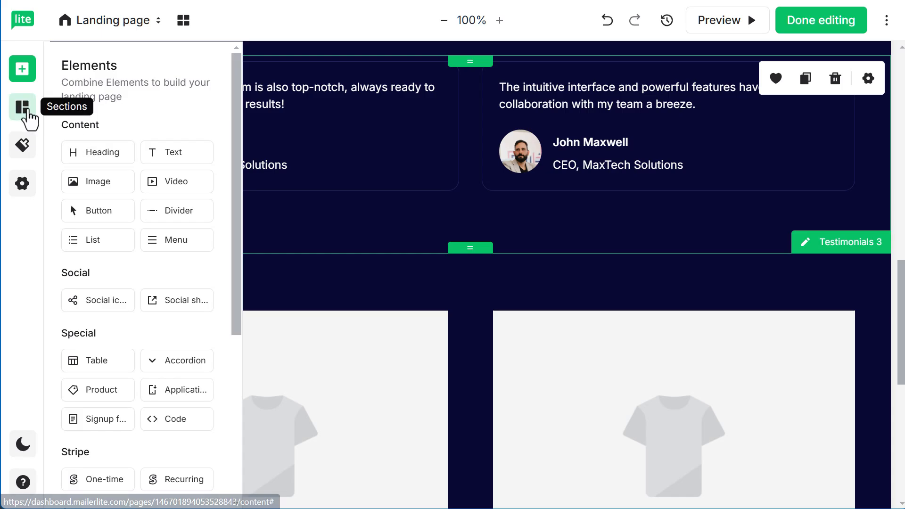
pyautogui.click(29, 115)
pyautogui.moveTo(145, 115)
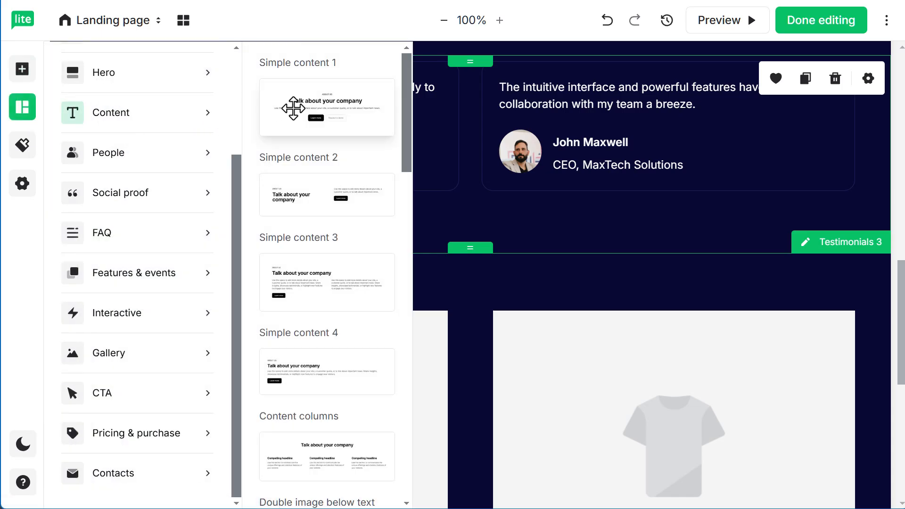
pyautogui.moveTo(292, 108); pyautogui.dragTo(242, 307)
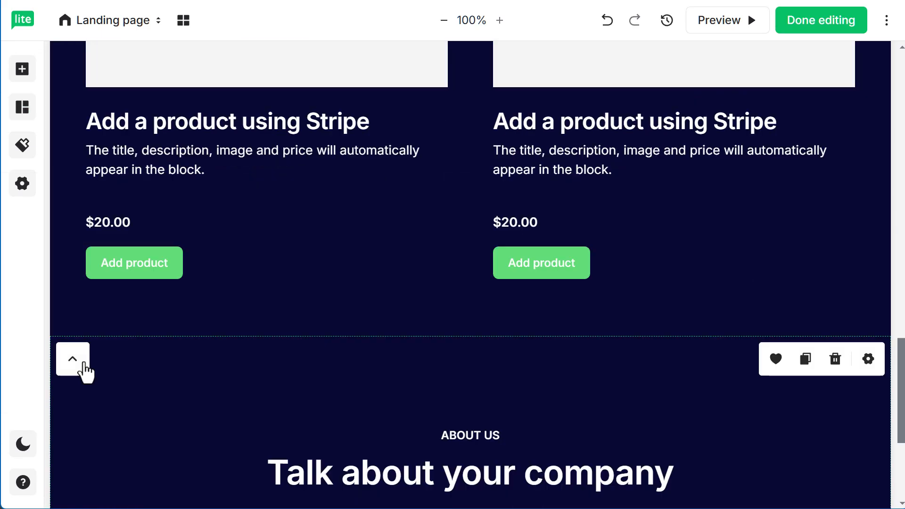
pyautogui.click(76, 363)
pyautogui.scroll(14, 255, 295)
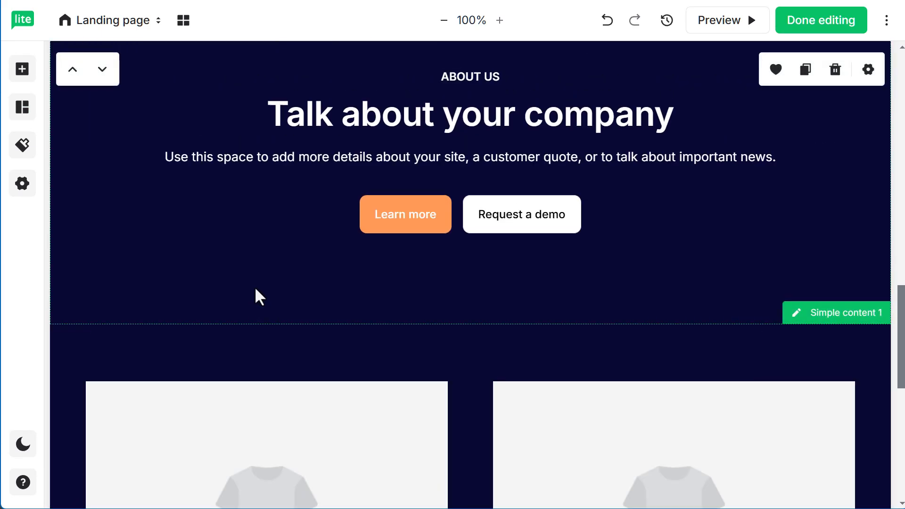
# Select the Talk about your company heading text and remove the Products section's top spacing
pyautogui.scroll(-4, 263, 283)
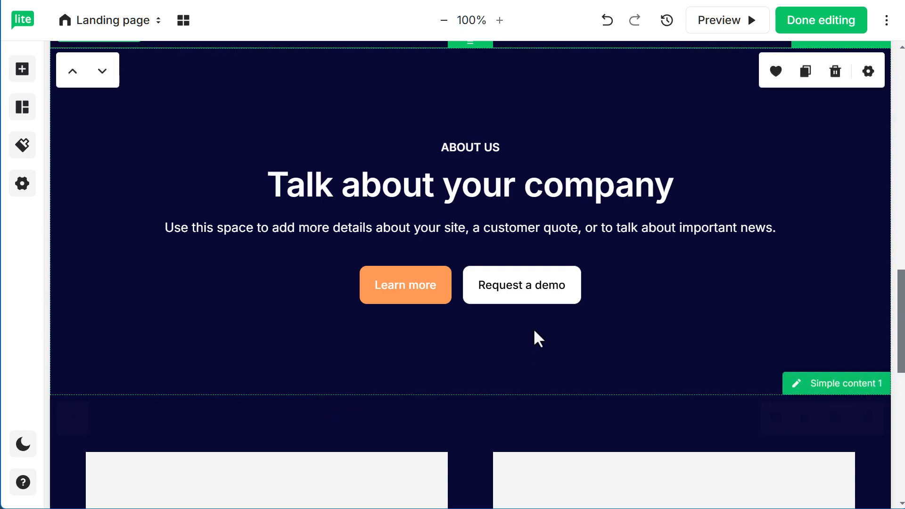
pyautogui.click(499, 185)
pyautogui.moveTo(675, 184); pyautogui.dragTo(238, 191)
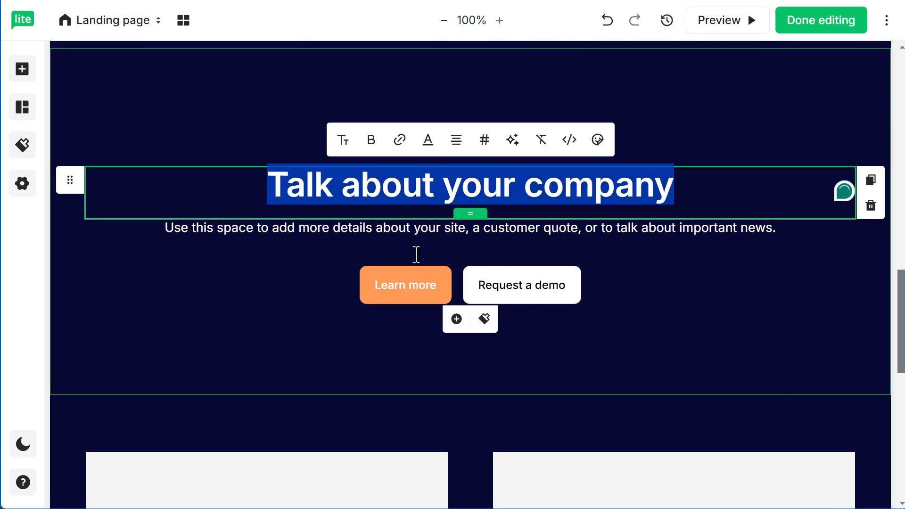
pyautogui.scroll(-5, 416, 255)
pyautogui.moveTo(470, 246); pyautogui.dragTo(471, 182)
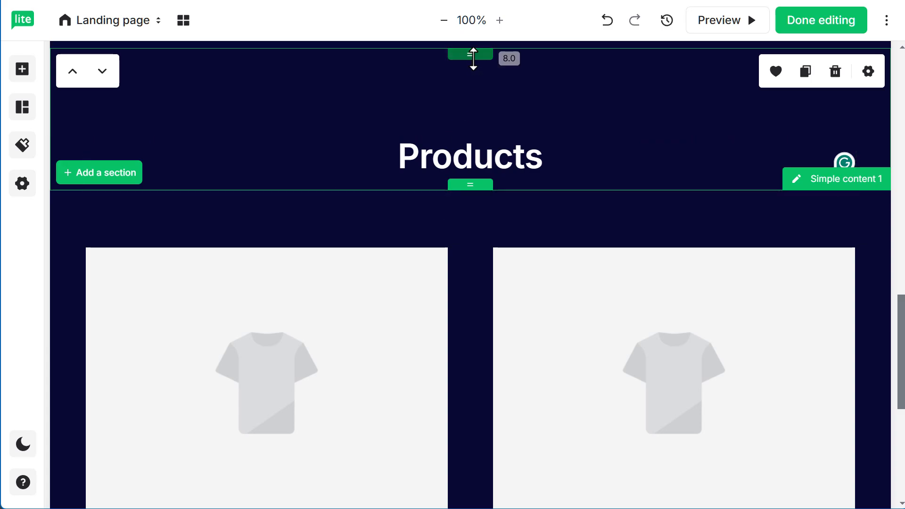
pyautogui.moveTo(473, 58); pyautogui.dragTo(467, 4)
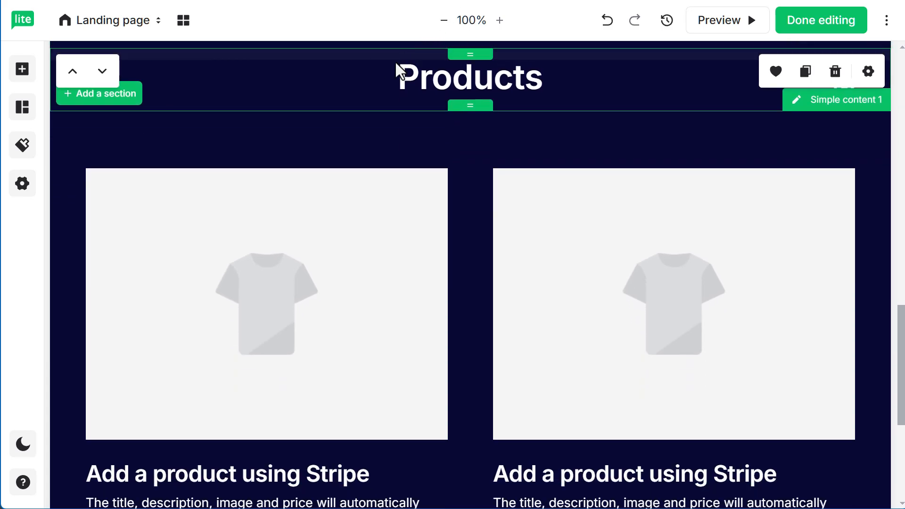
# Left-align the Products heading, then select the left product card to check it
pyautogui.click(398, 71)
pyautogui.scroll(3, 401, 217)
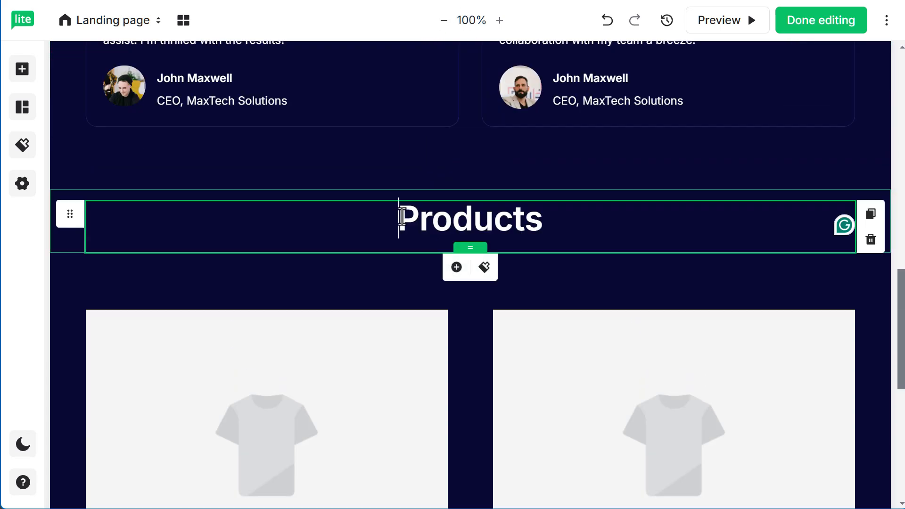
pyautogui.doubleClick(444, 218)
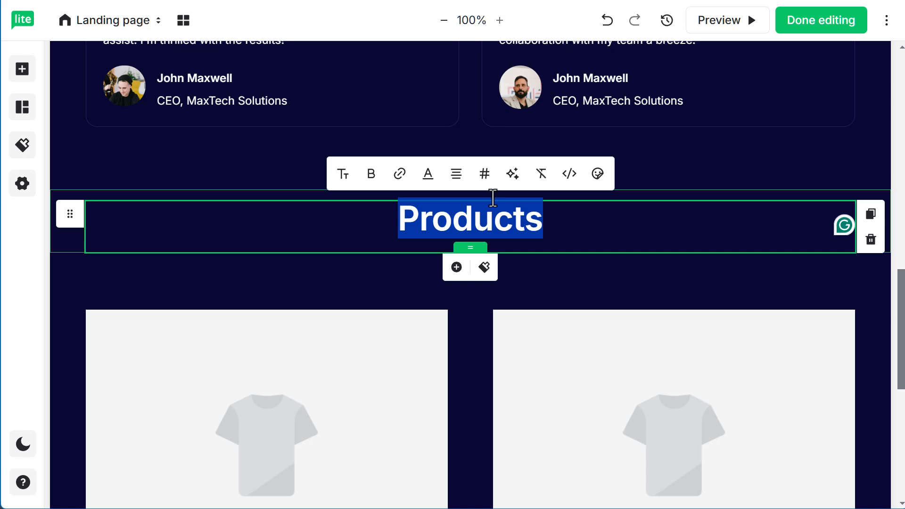
pyautogui.click(457, 178)
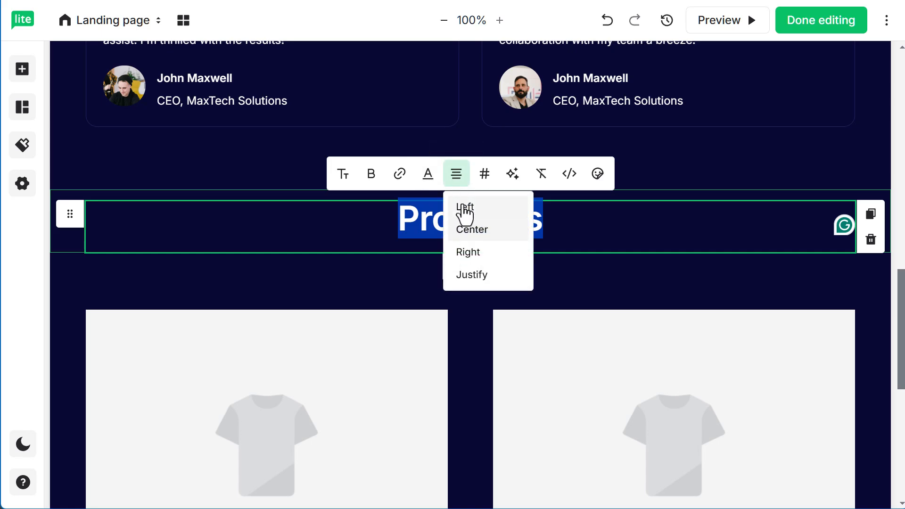
pyautogui.click(464, 210)
pyautogui.scroll(-6, 315, 287)
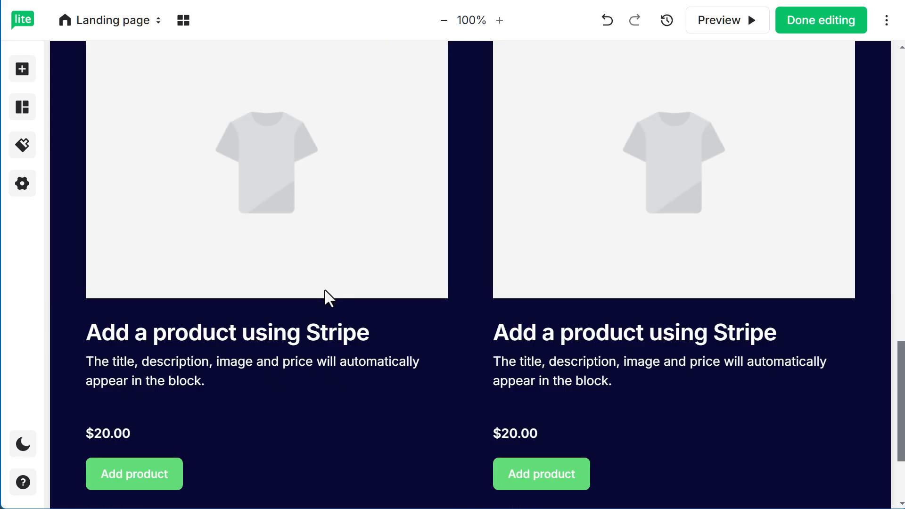
pyautogui.scroll(3, 322, 296)
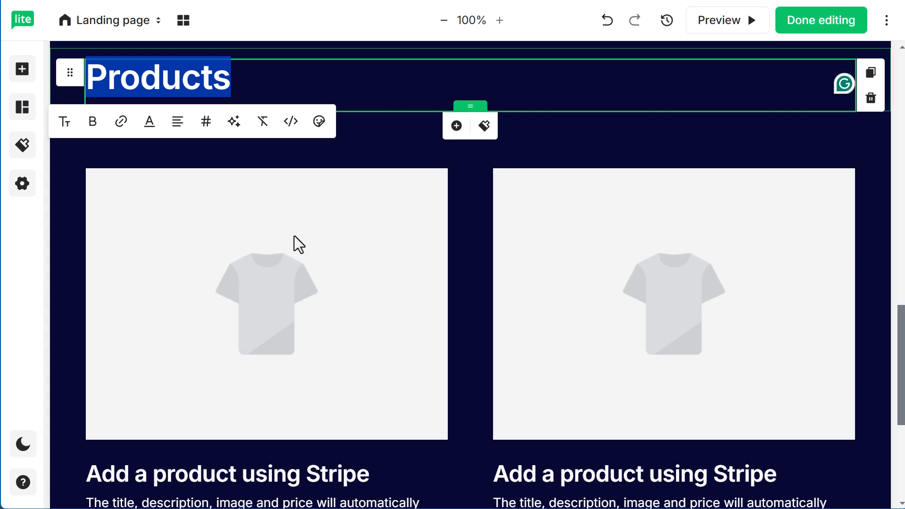
pyautogui.click(343, 285)
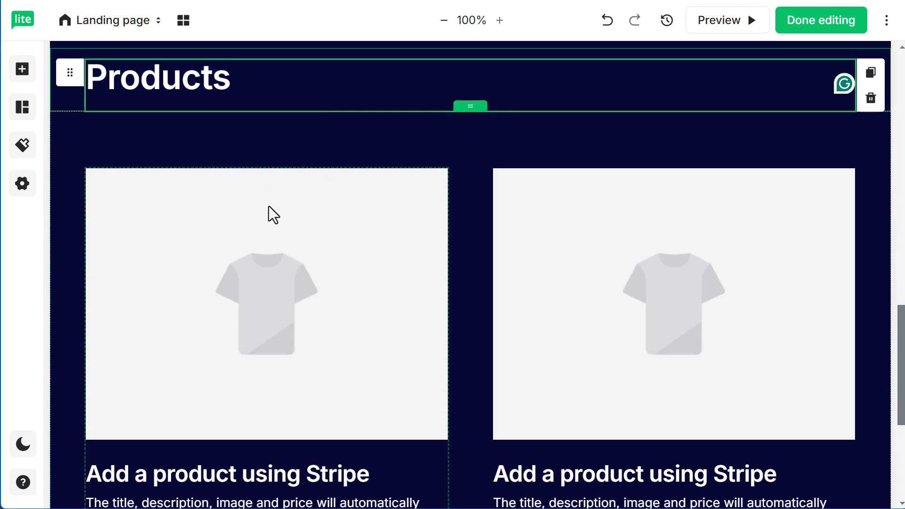
pyautogui.click(290, 191)
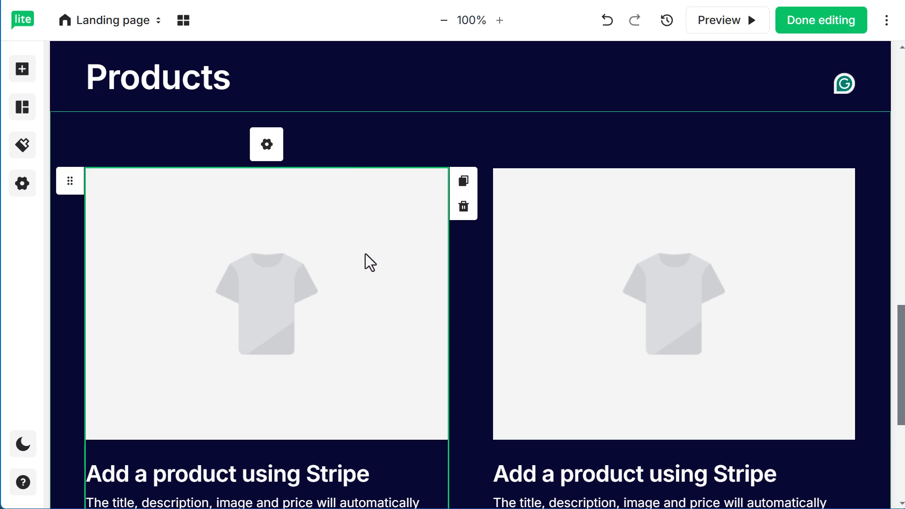
pyautogui.scroll(-5, 370, 262)
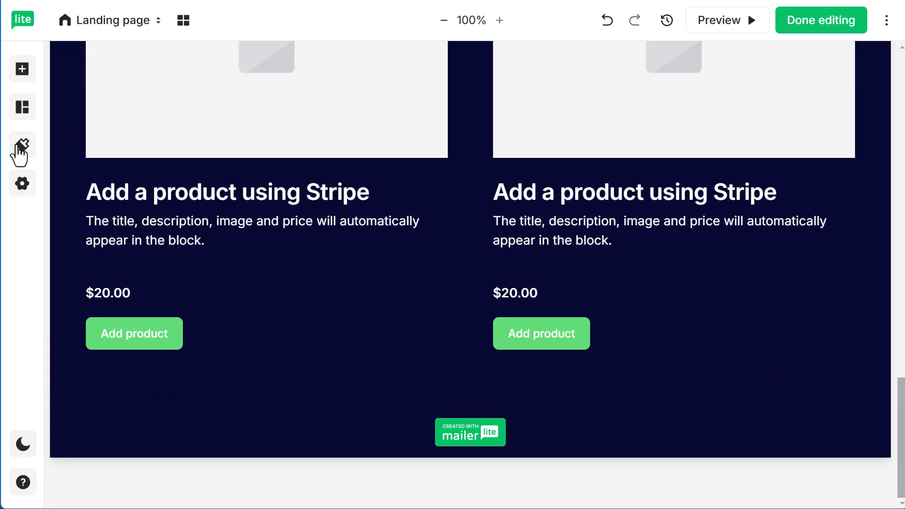
# Add a Content > Simple content 1 section below the products
pyautogui.click(22, 108)
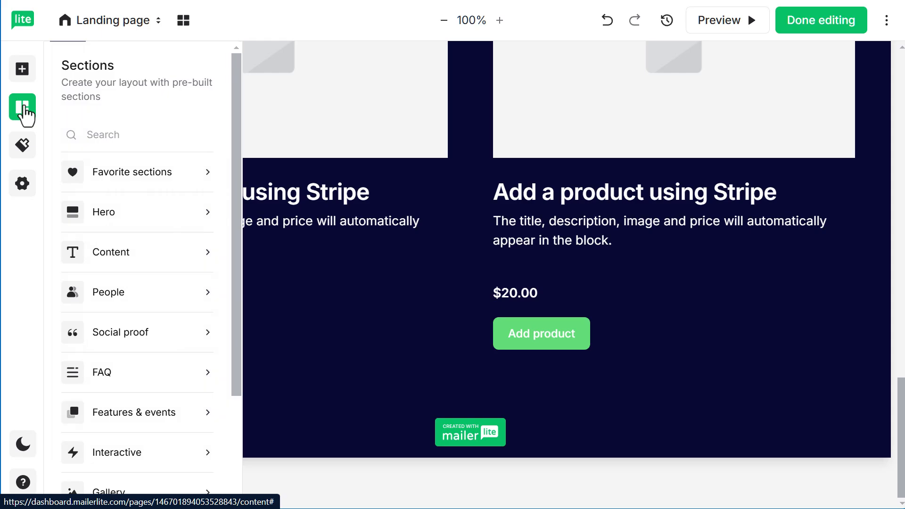
pyautogui.click(72, 175)
pyautogui.click(121, 230)
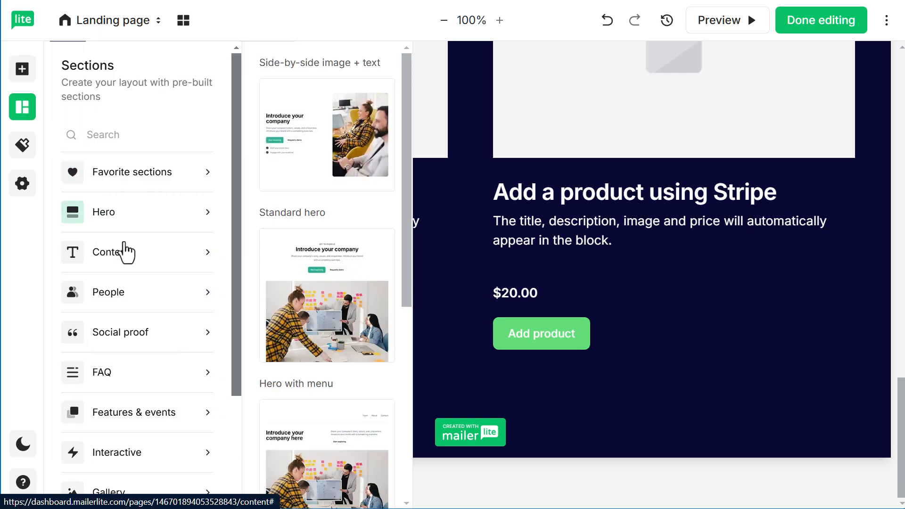
pyautogui.click(167, 252)
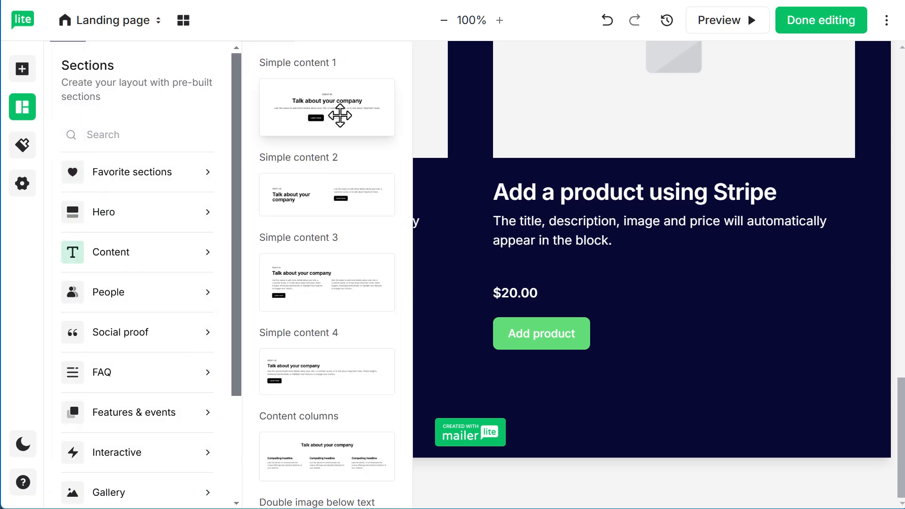
pyautogui.moveTo(339, 117); pyautogui.dragTo(525, 348)
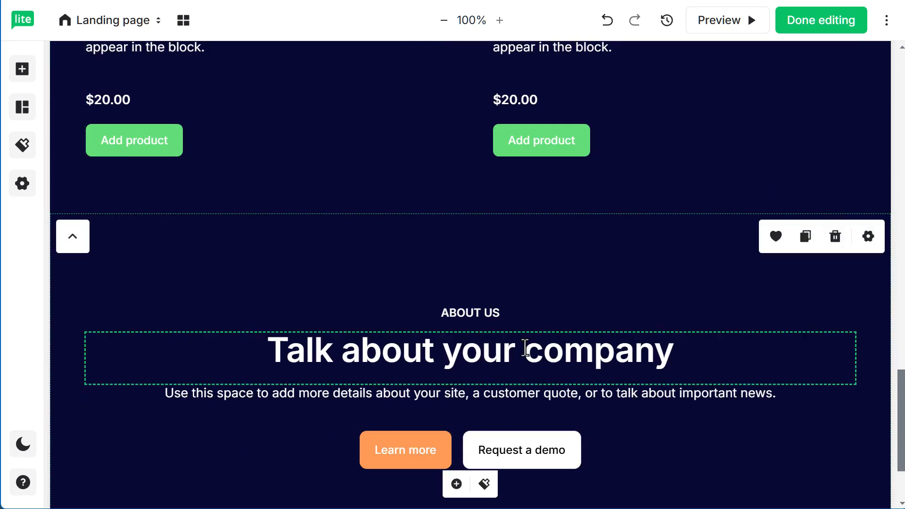
# Replace the heading text with 'Subscribe for more email marketing tips'
pyautogui.click(534, 355)
pyautogui.hotkey('ctrl', 'a')
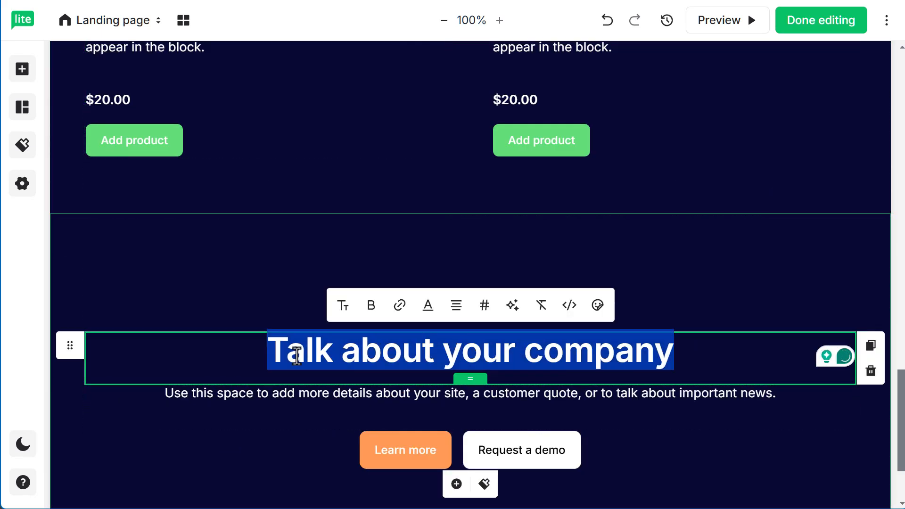
pyautogui.write('Subcribe fpr')
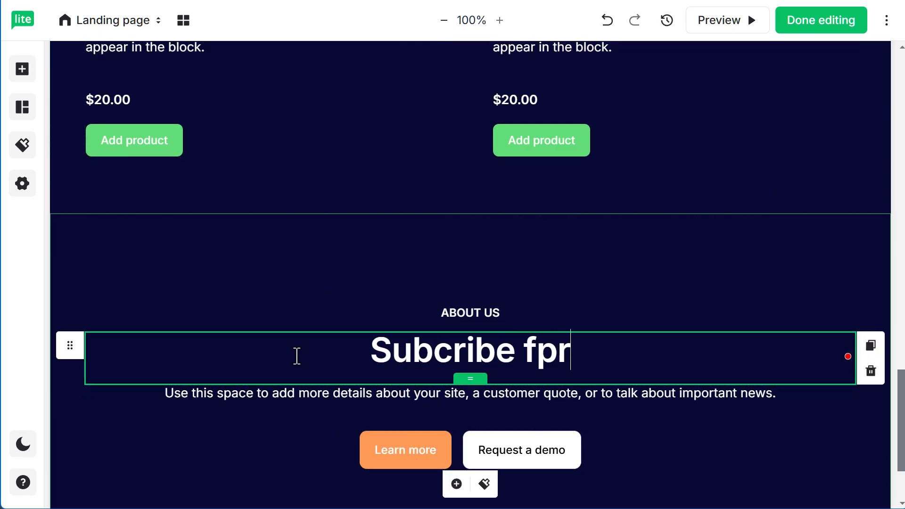
pyautogui.press('BackSpace')
pyautogui.press('BackSpace')
pyautogui.write('or more email marketi')
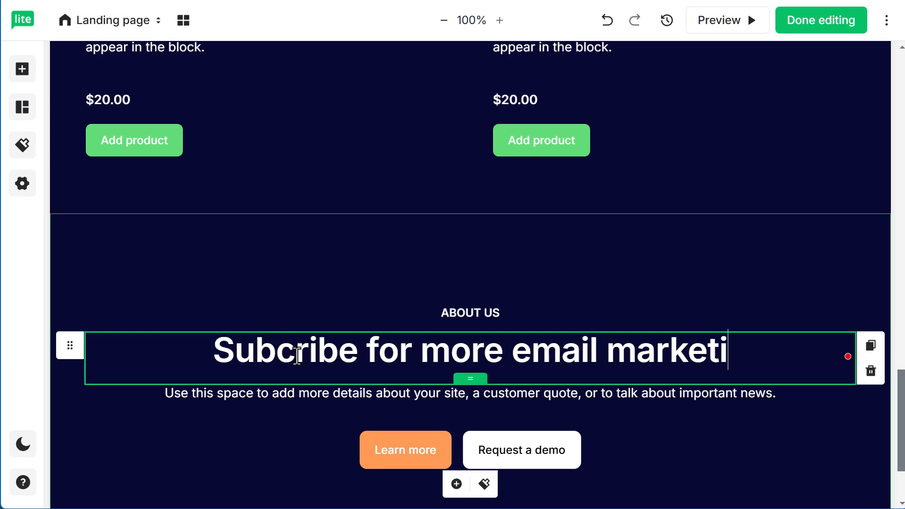
pyautogui.write('ng tips')
# Delete the ABOUT US label, the row of buttons and the descriptive paragraph
pyautogui.click(844, 322)
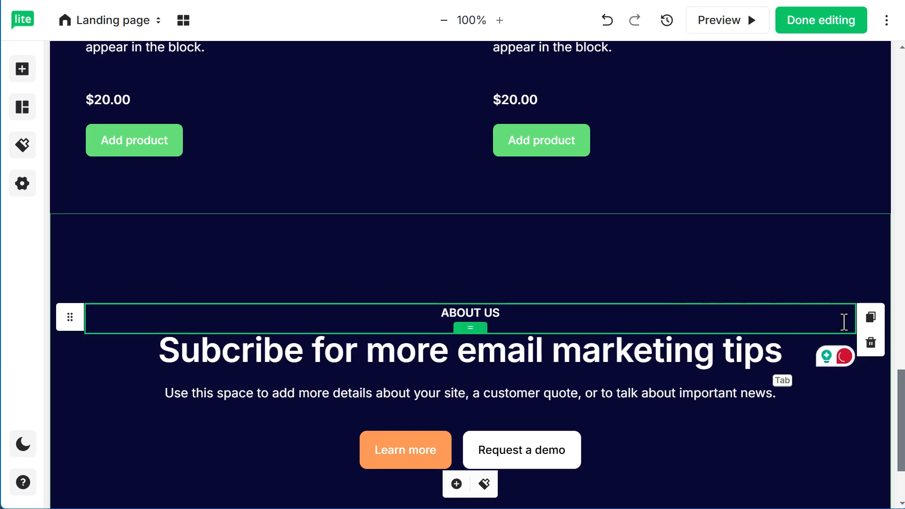
pyautogui.click(871, 344)
pyautogui.click(667, 424)
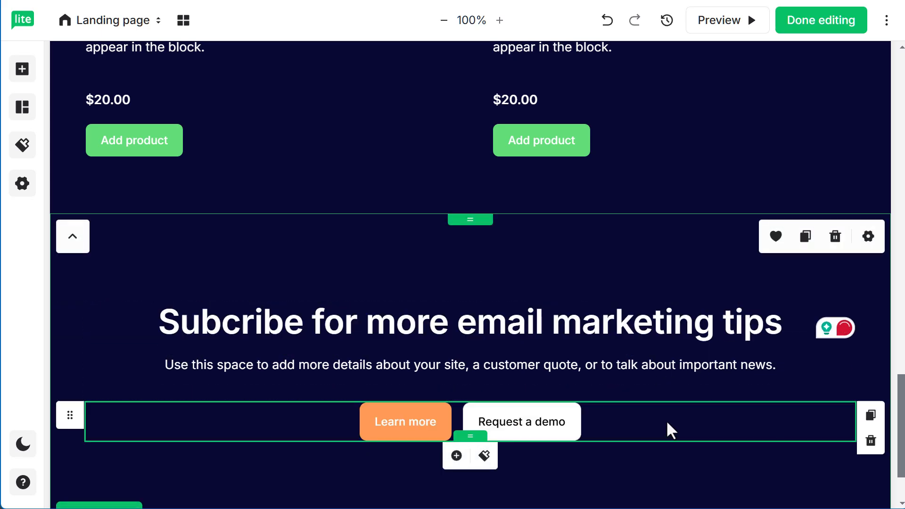
pyautogui.click(870, 445)
pyautogui.click(822, 386)
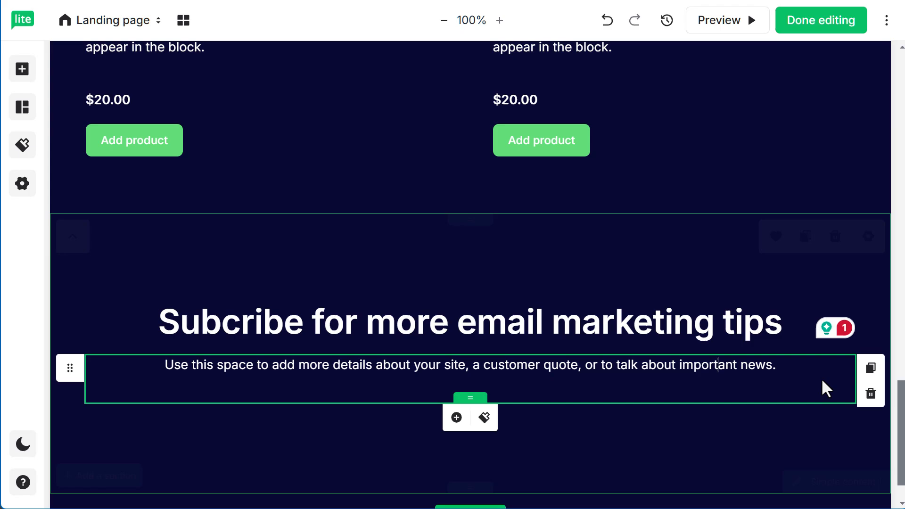
pyautogui.click(870, 393)
# Fix the misspelt 'Subcribe' and left-align the heading
pyautogui.click(222, 323)
pyautogui.write('s')
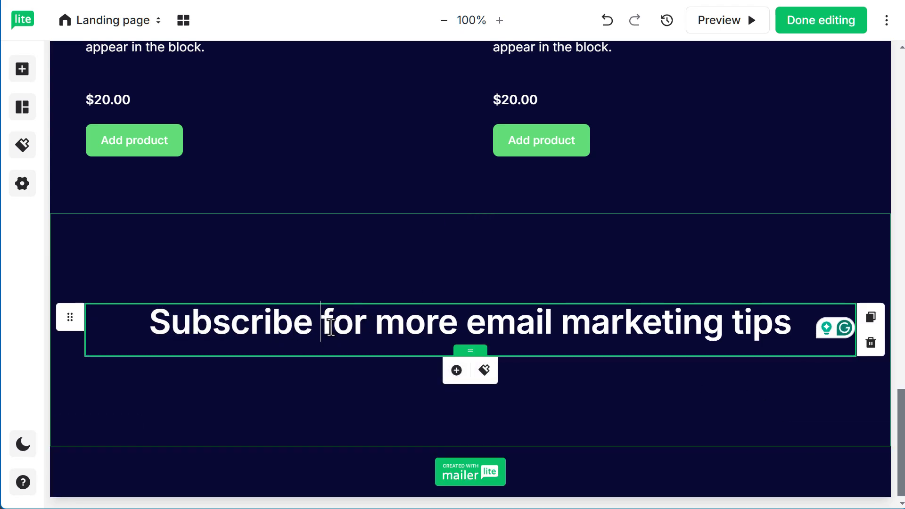
pyautogui.moveTo(150, 323); pyautogui.dragTo(792, 321)
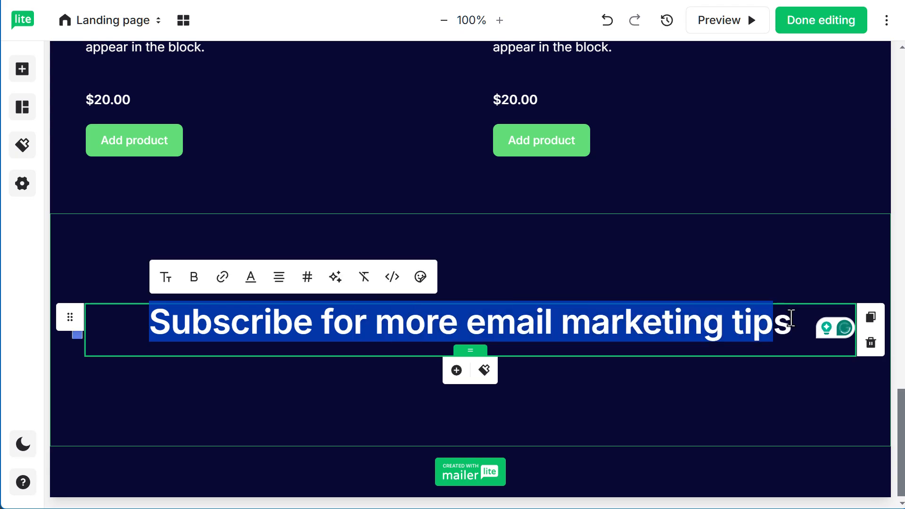
pyautogui.click(457, 276)
pyautogui.click(466, 307)
# Place a signup form under the heading and add a Name field above Email
pyautogui.click(303, 392)
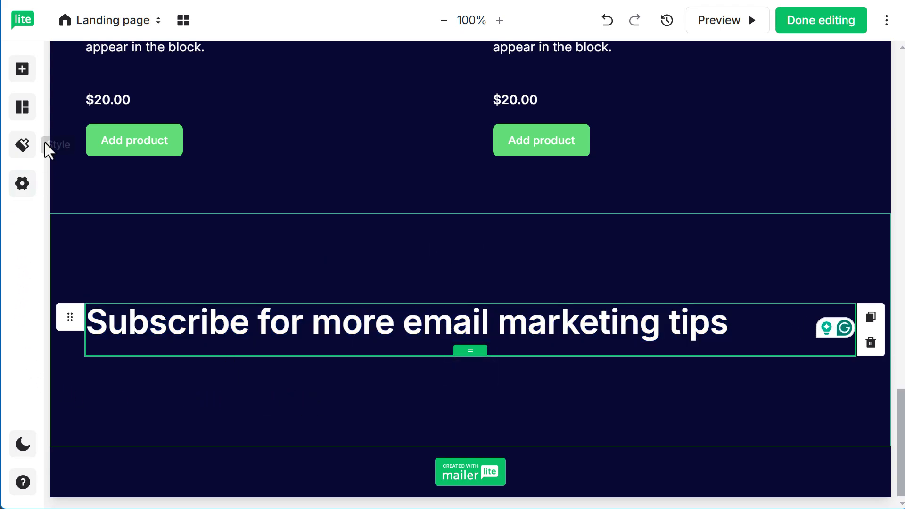
pyautogui.click(22, 71)
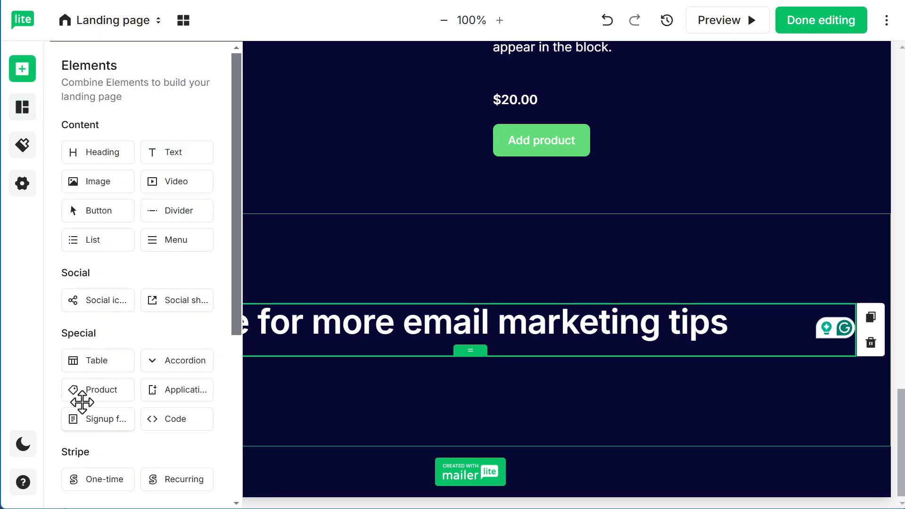
pyautogui.moveTo(85, 420); pyautogui.dragTo(296, 358)
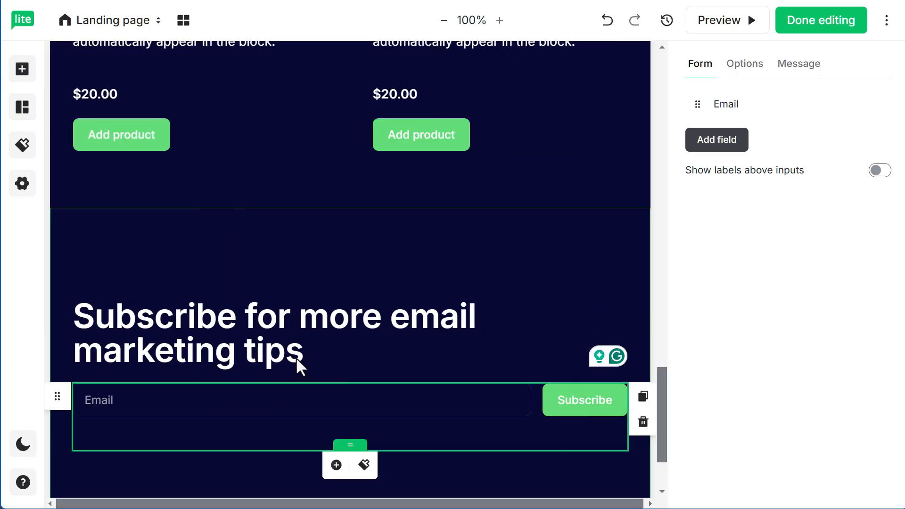
pyautogui.click(721, 151)
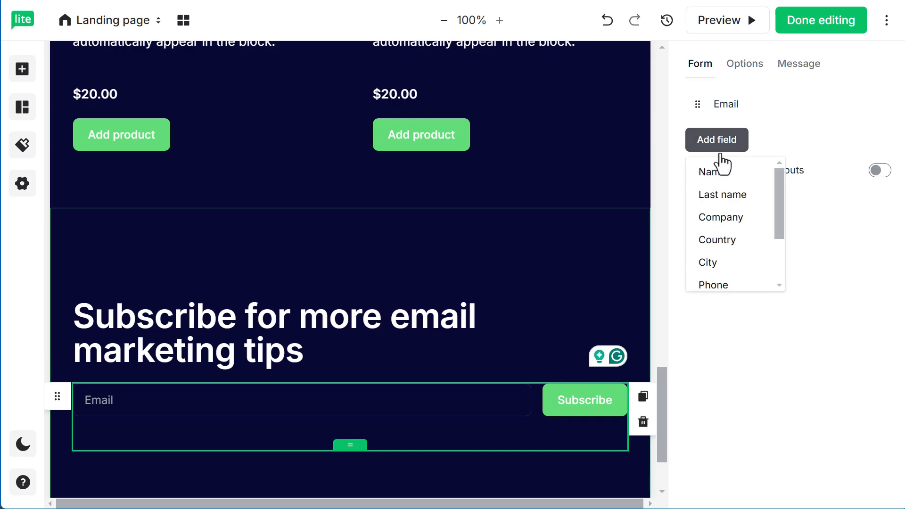
pyautogui.click(719, 173)
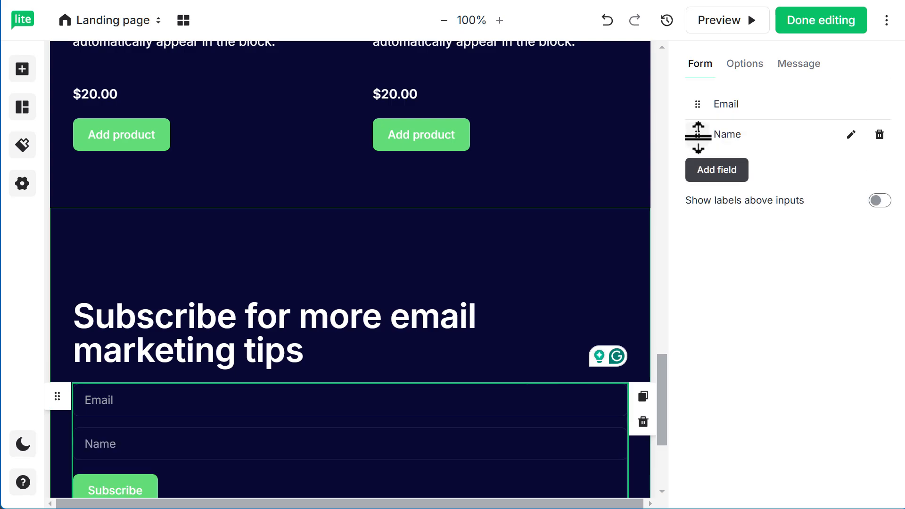
pyautogui.moveTo(697, 133); pyautogui.dragTo(696, 96)
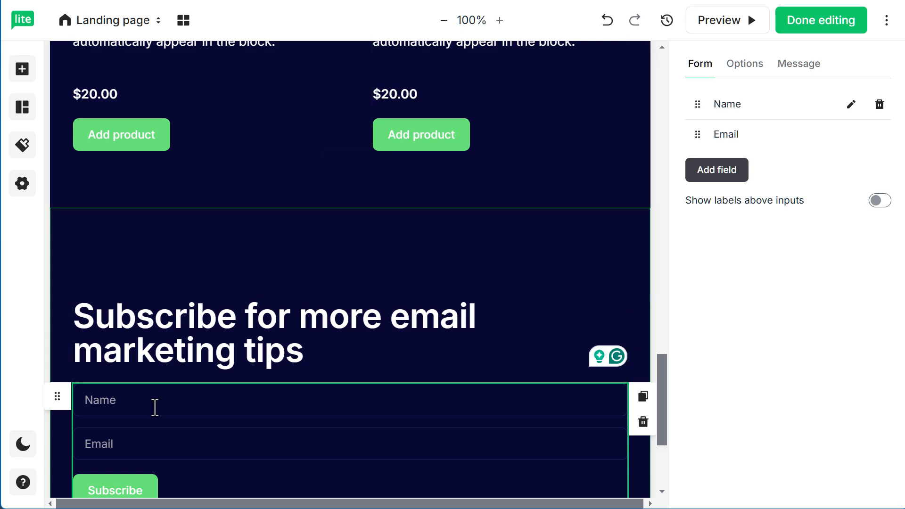
pyautogui.scroll(-1, 285, 390)
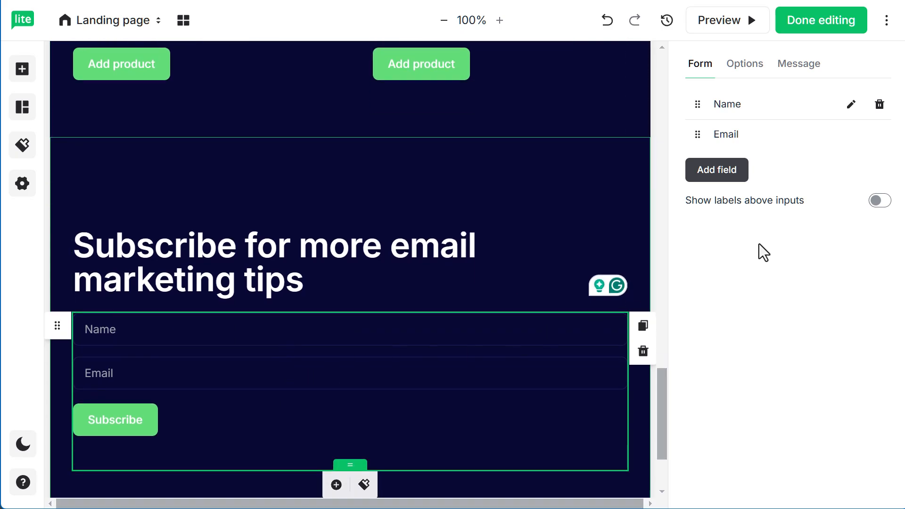
# Review the form's Options and Message settings, including the redirect destination choices
pyautogui.click(747, 66)
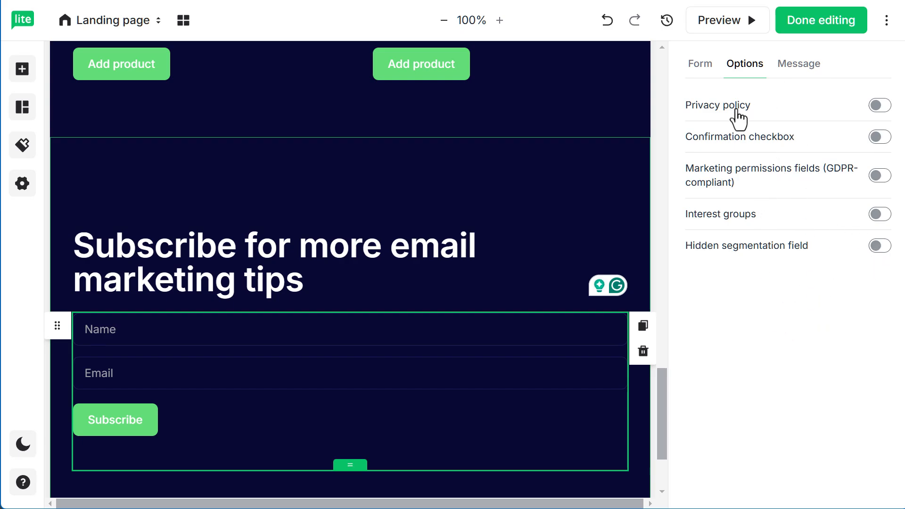
pyautogui.click(316, 362)
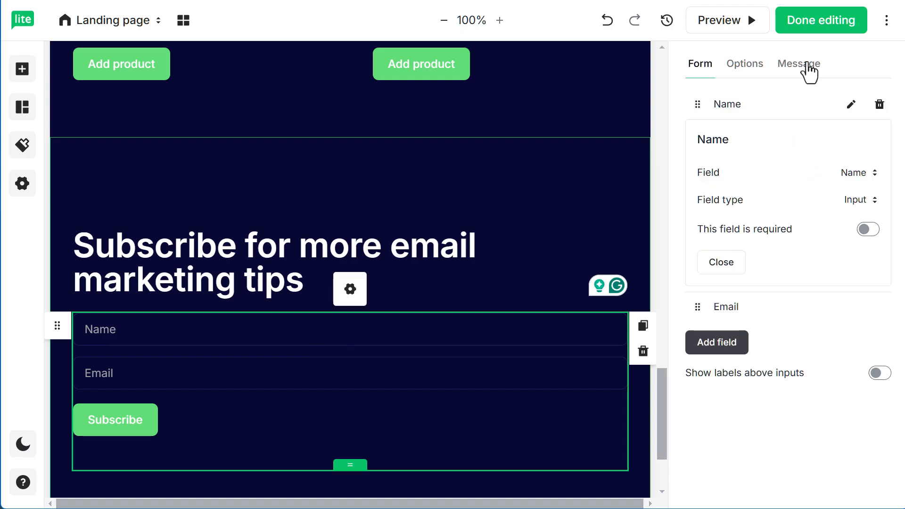
pyautogui.click(809, 71)
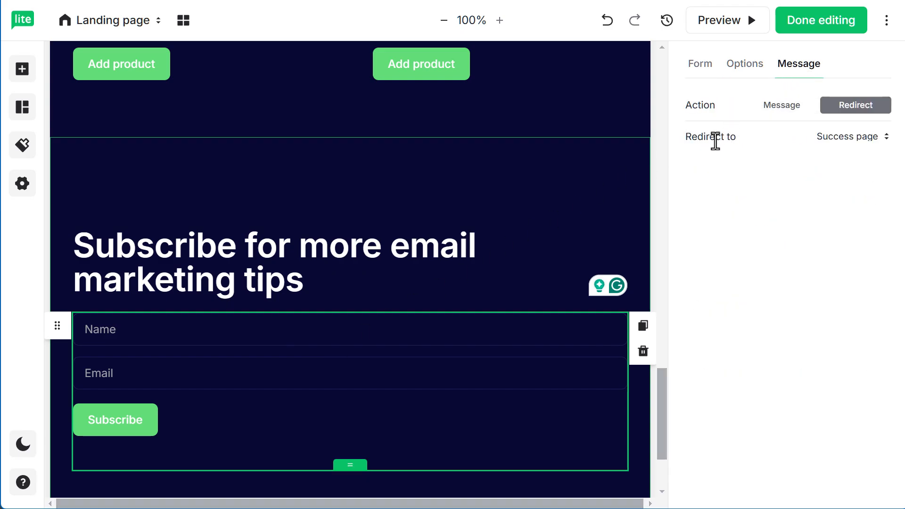
pyautogui.click(885, 139)
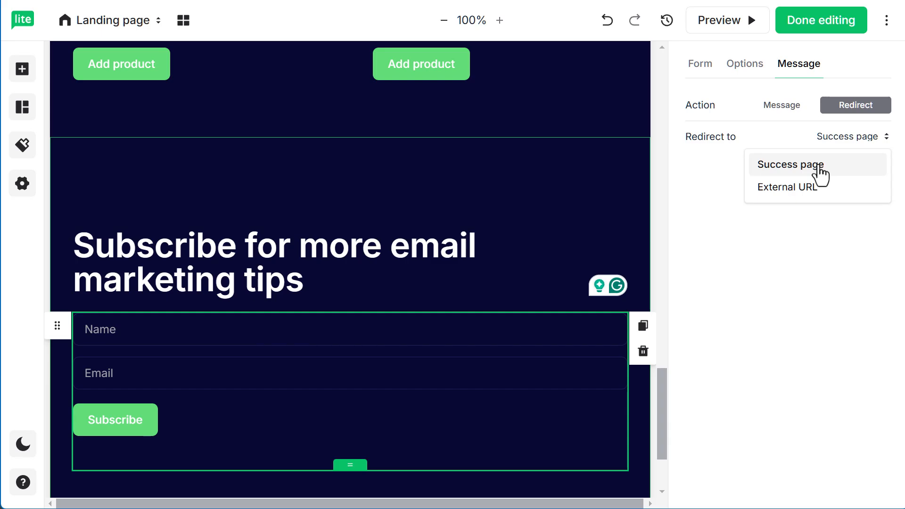
pyautogui.click(809, 190)
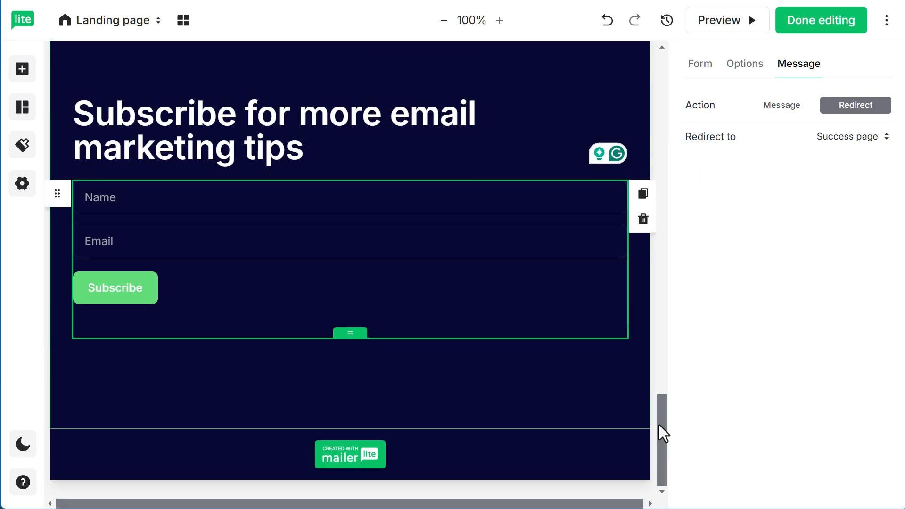
pyautogui.moveTo(659, 425); pyautogui.dragTo(675, 50)
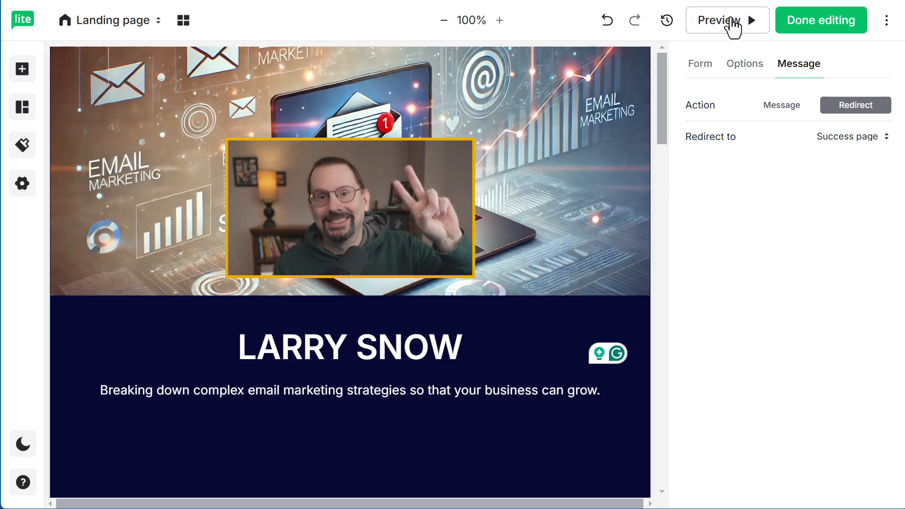
# Preview the page in Mobile layout down to the subscribe form, then close the preview
pyautogui.click(731, 23)
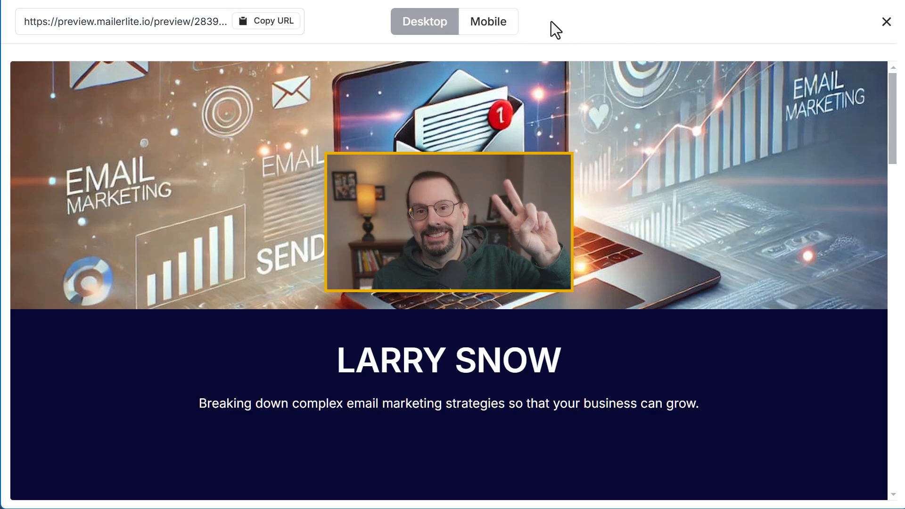
pyautogui.click(486, 27)
pyautogui.scroll(-5, 502, 207)
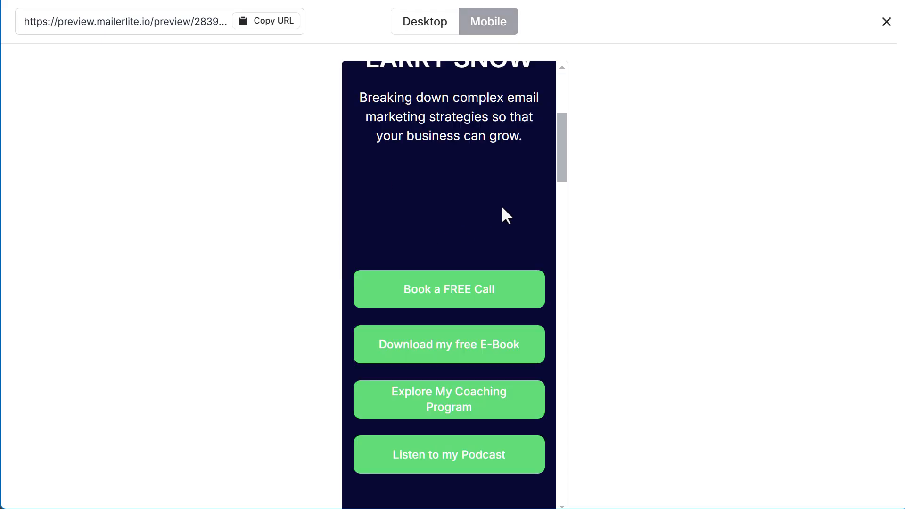
pyautogui.moveTo(564, 150); pyautogui.dragTo(560, 475)
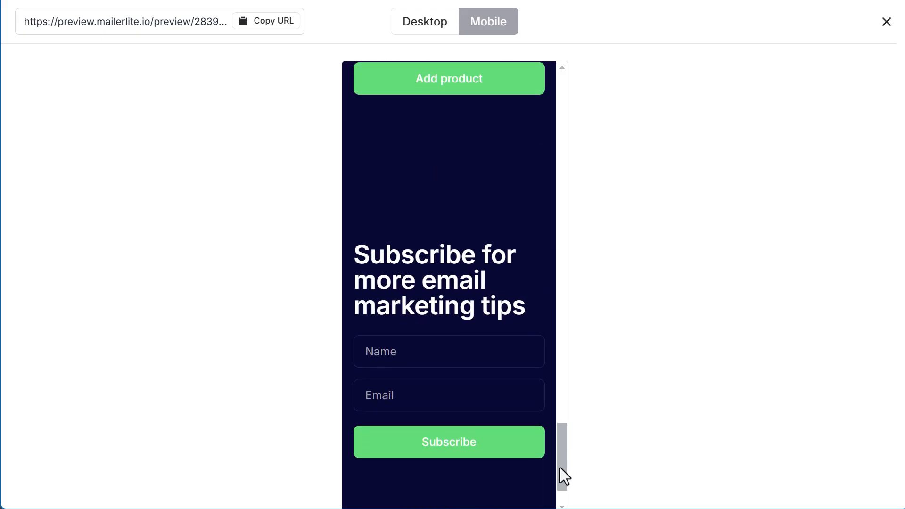
pyautogui.scroll(-2, 515, 338)
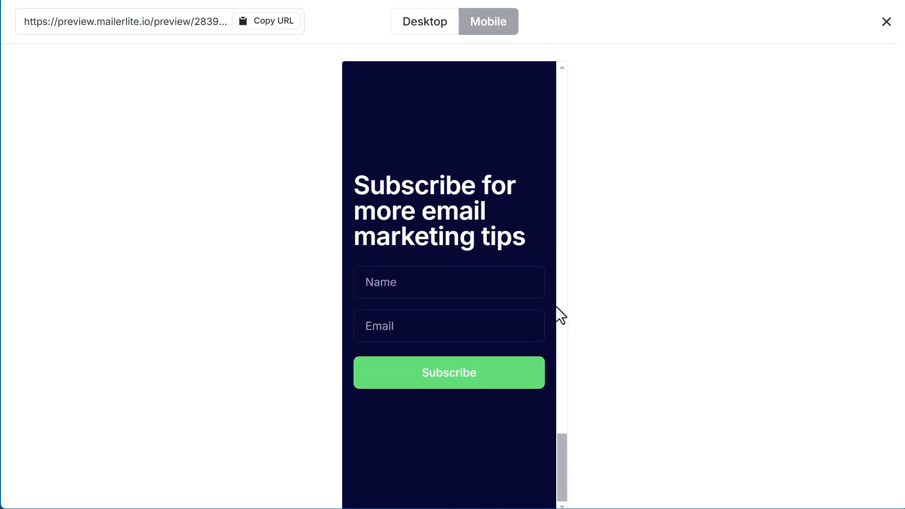
pyautogui.scroll(3, 554, 301)
pyautogui.press('Escape')
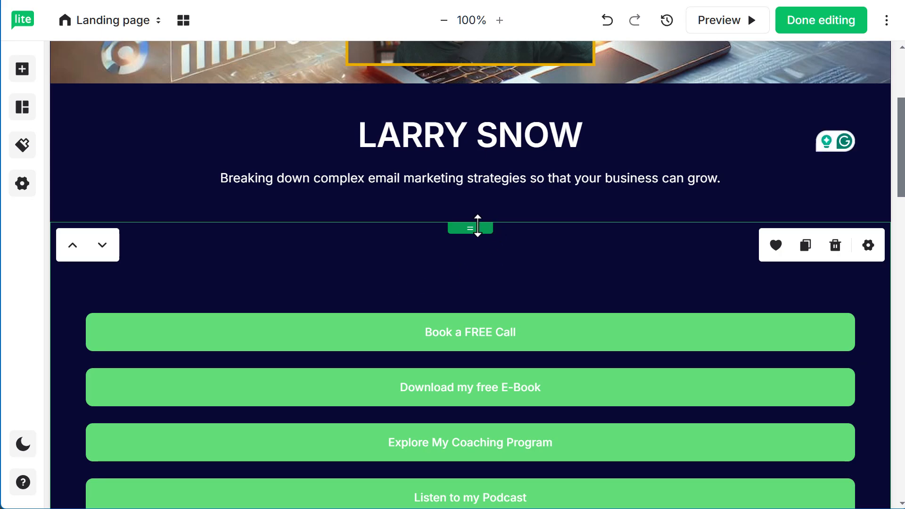
# Shrink the padding above the green link buttons, below the testimonials, and around the subscribe section
pyautogui.moveTo(477, 226); pyautogui.dragTo(473, 190)
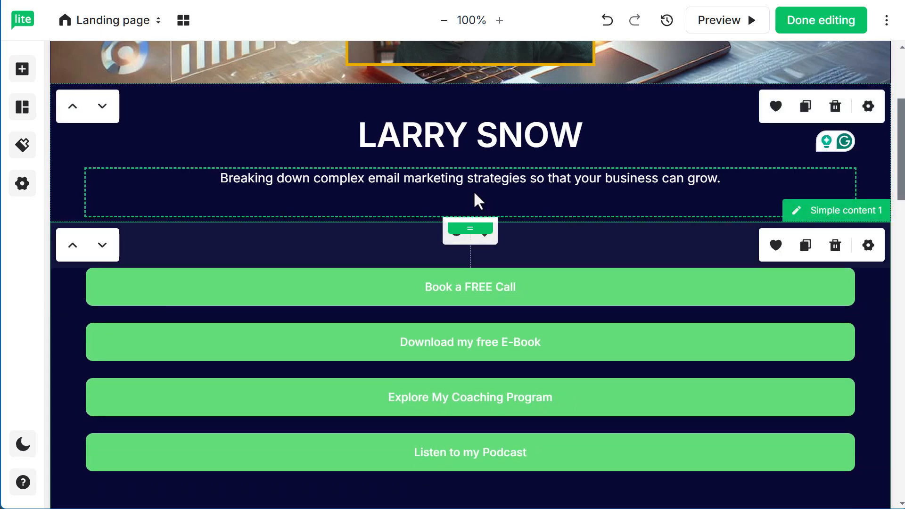
pyautogui.scroll(-5, 514, 214)
pyautogui.scroll(-4, 478, 287)
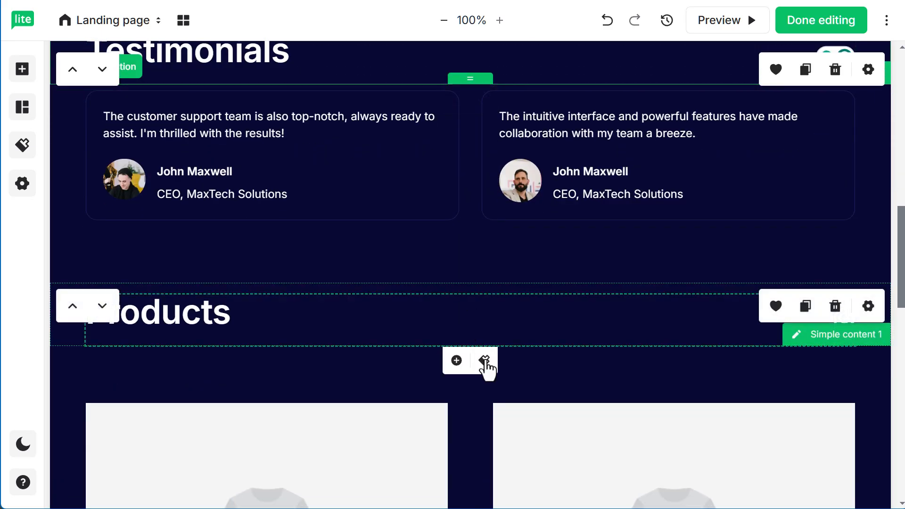
pyautogui.moveTo(462, 273); pyautogui.dragTo(459, 218)
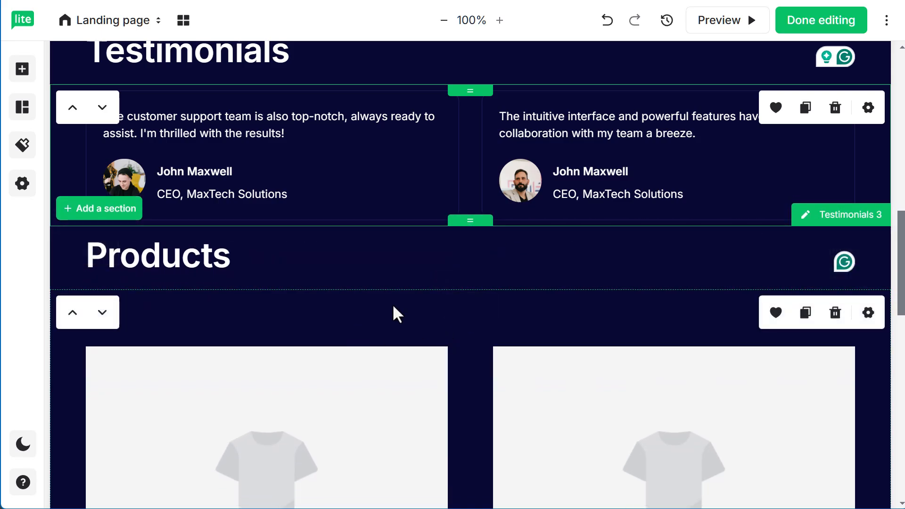
pyautogui.scroll(-9, 477, 254)
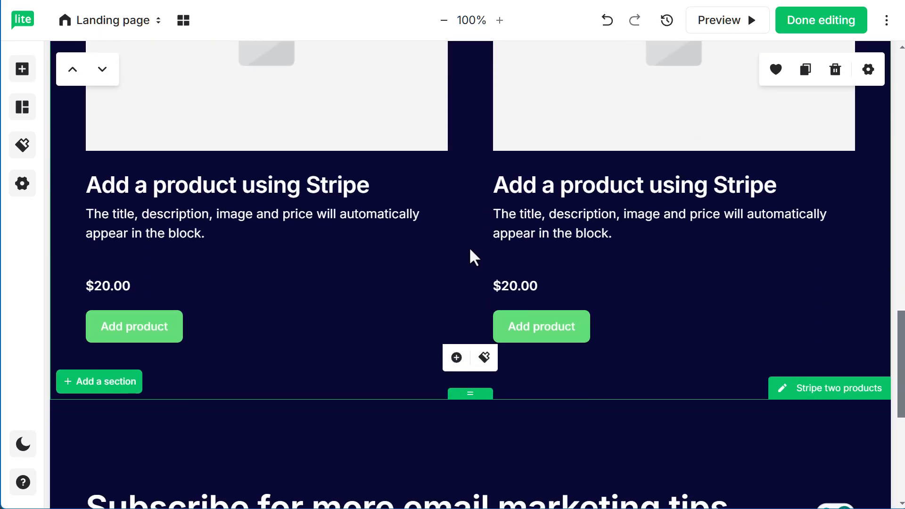
pyautogui.scroll(-4, 471, 252)
pyautogui.moveTo(472, 185); pyautogui.dragTo(453, 113)
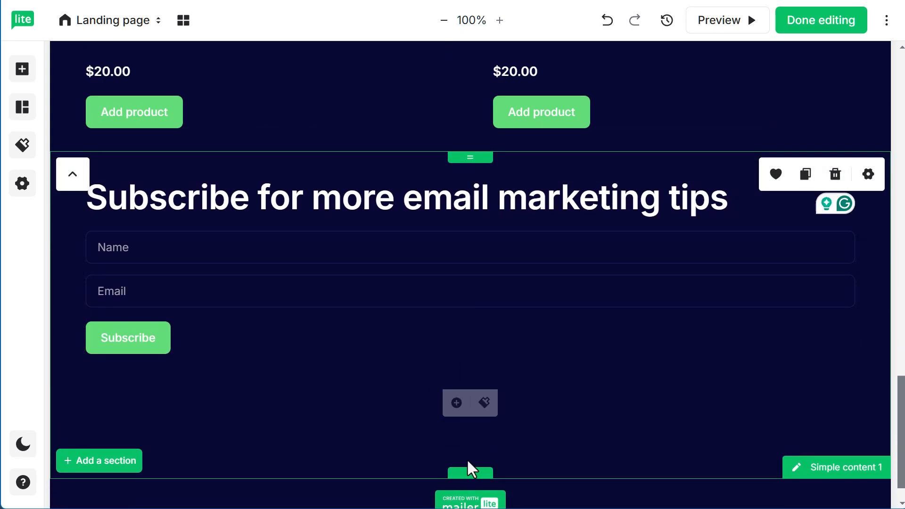
pyautogui.moveTo(475, 462); pyautogui.dragTo(475, 428)
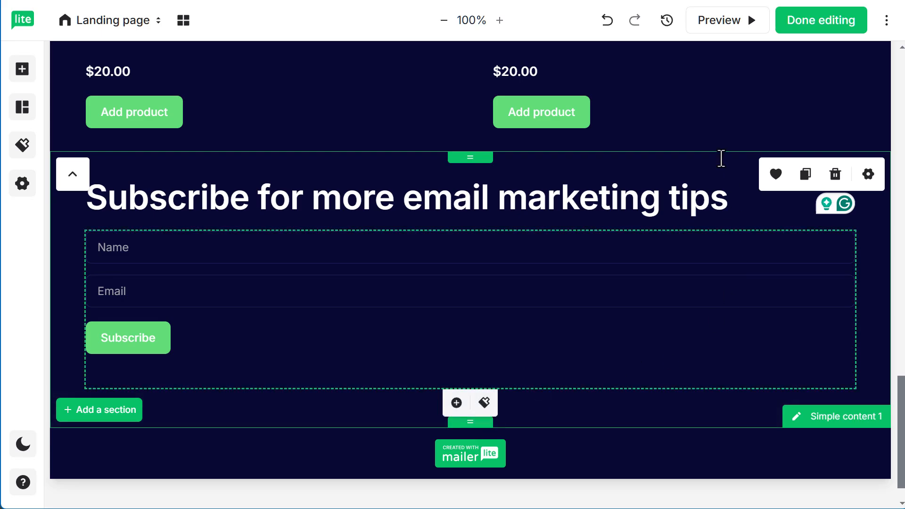
# Check the tightened layout in the mobile preview, then return to the editor
pyautogui.click(723, 25)
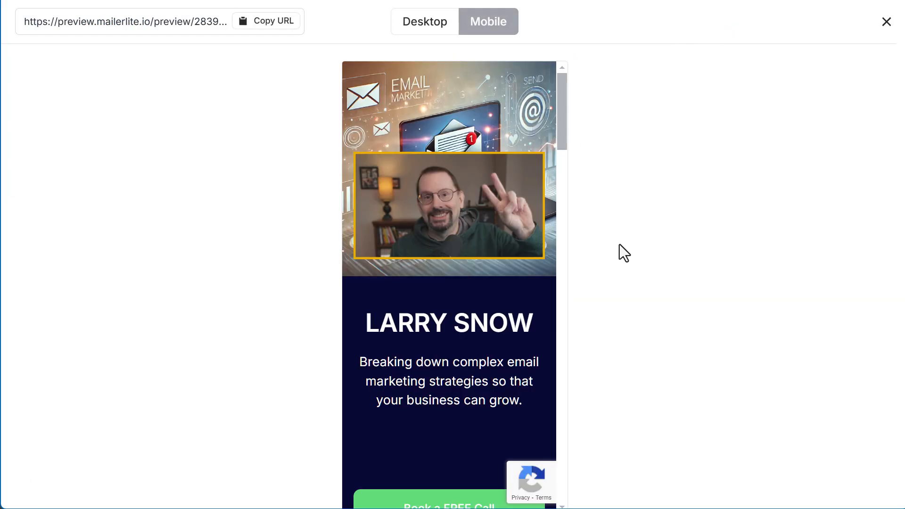
pyautogui.moveTo(561, 159); pyautogui.dragTo(592, 69)
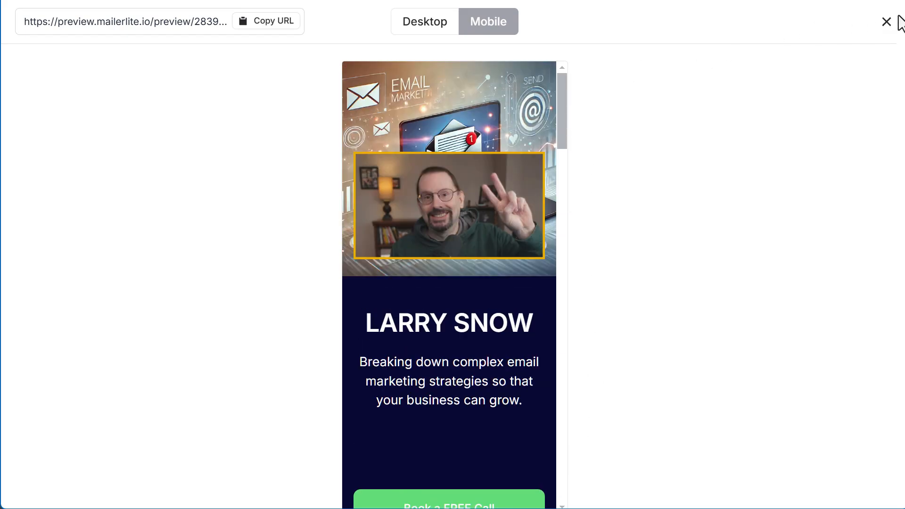
pyautogui.click(884, 24)
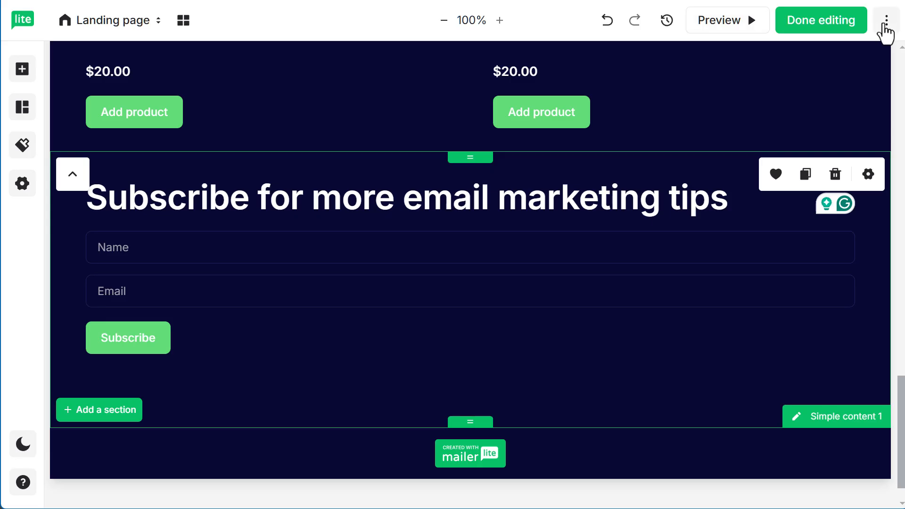
# Finish editing and replace the random V634j9 slug so the URL is subscribepage.io/letsconnect
pyautogui.click(824, 24)
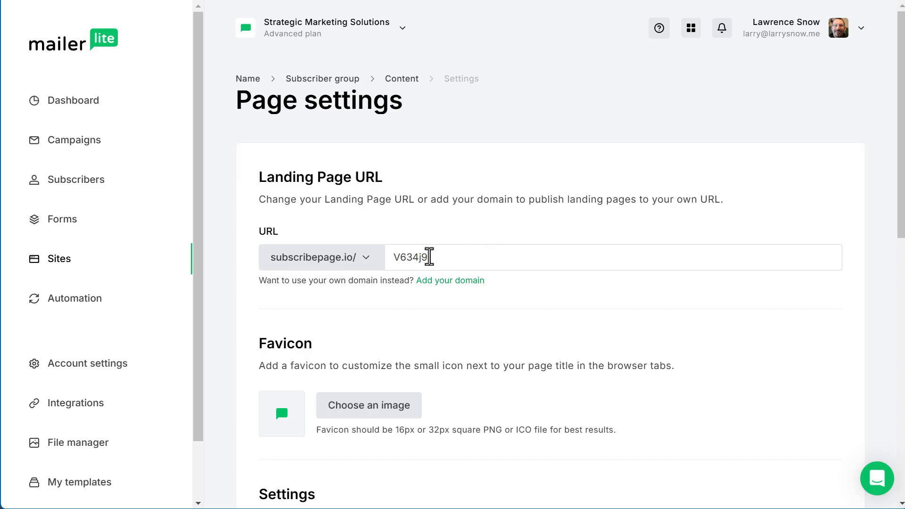
pyautogui.click(366, 259)
pyautogui.moveTo(447, 258); pyautogui.dragTo(391, 262)
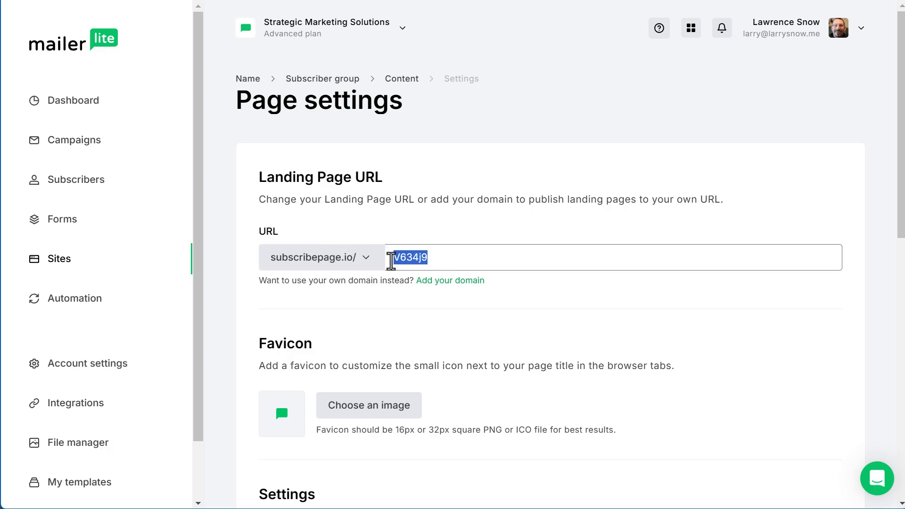
pyautogui.press('BackSpace')
pyautogui.write('n')
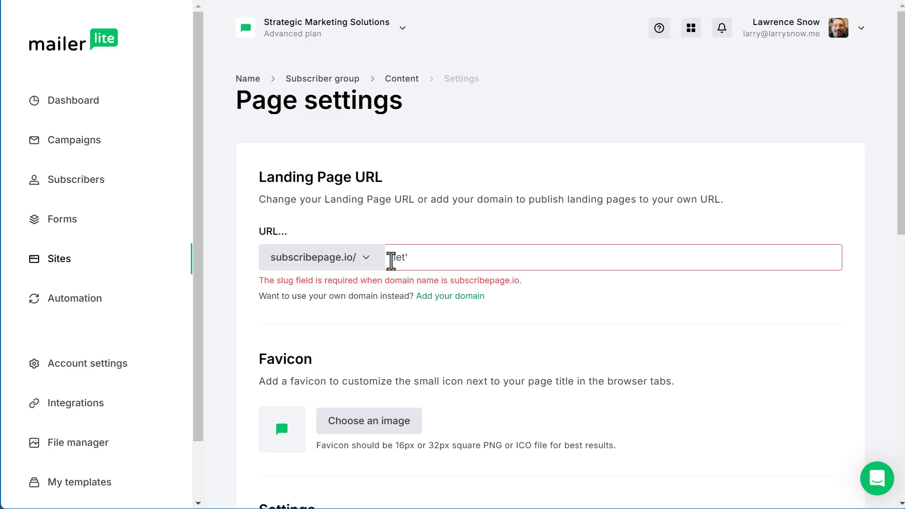
pyautogui.write('sconnect')
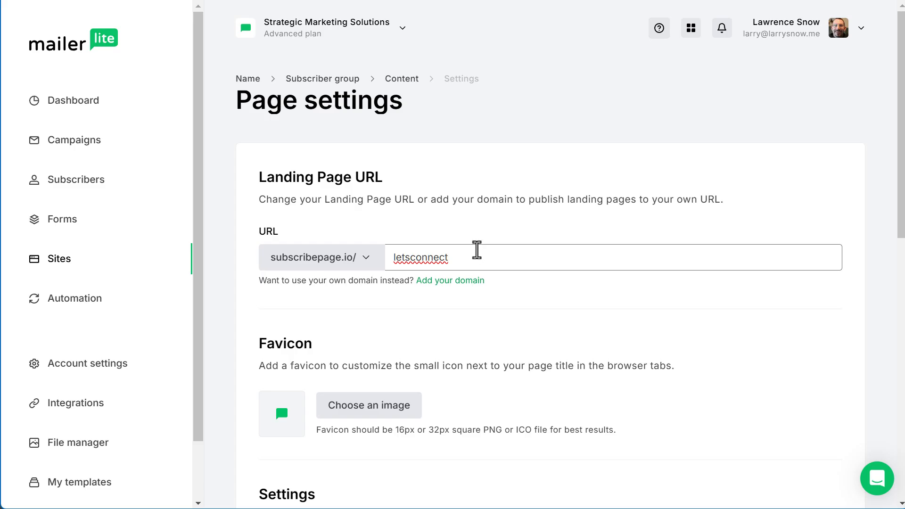
pyautogui.scroll(-3, 486, 200)
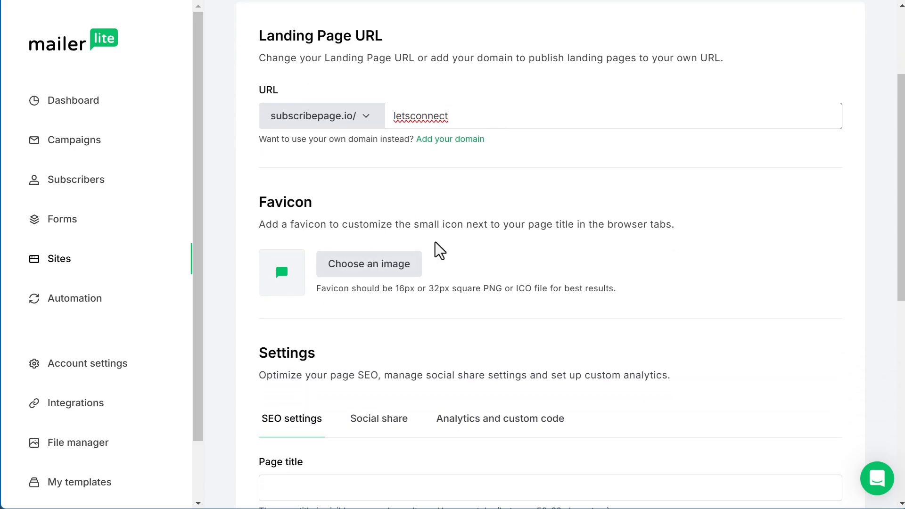
# Set the SMS shield logo from the File manager as the page favicon
pyautogui.click(413, 271)
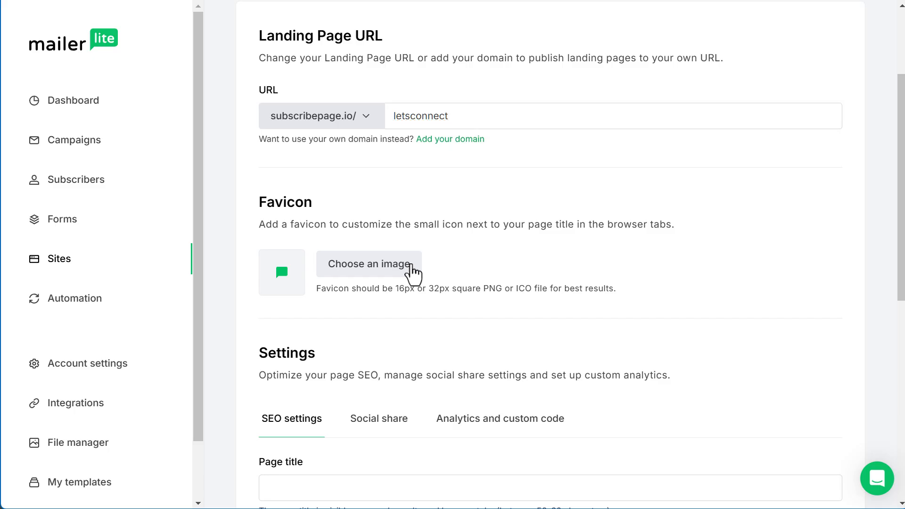
pyautogui.scroll(-20, 509, 247)
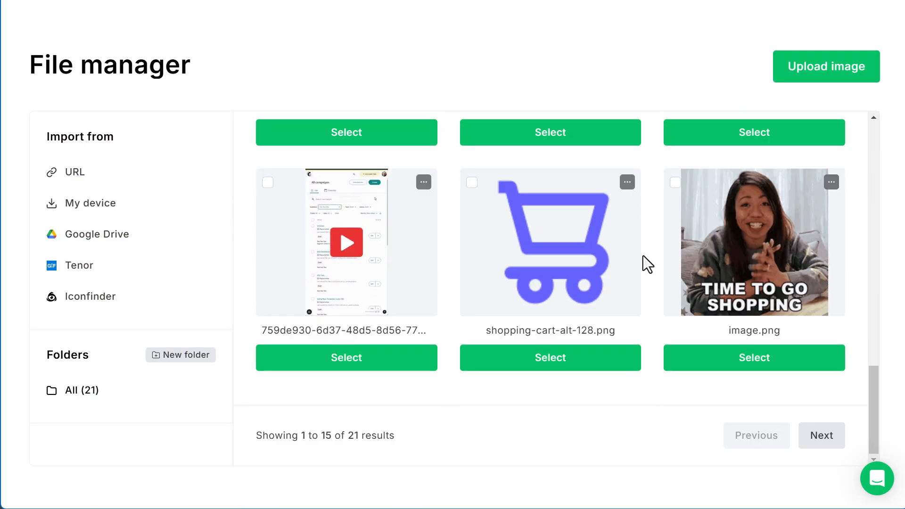
pyautogui.click(822, 435)
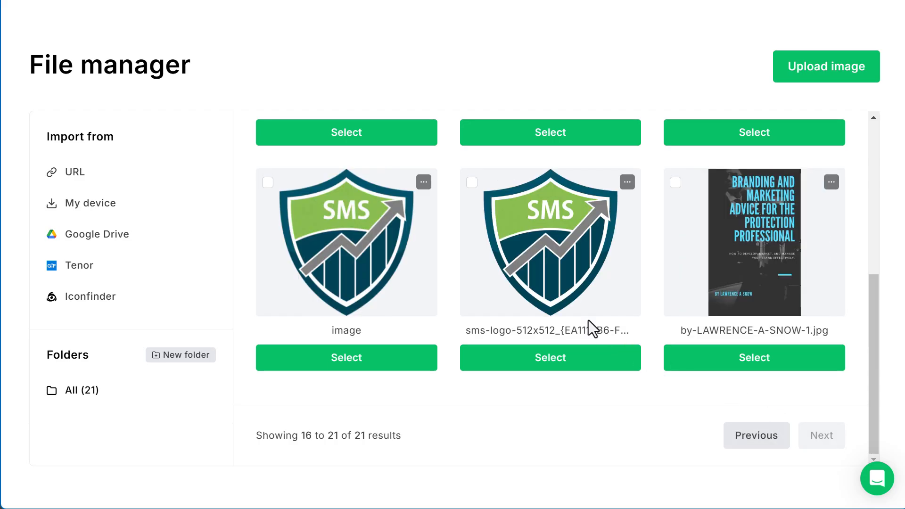
pyautogui.click(537, 364)
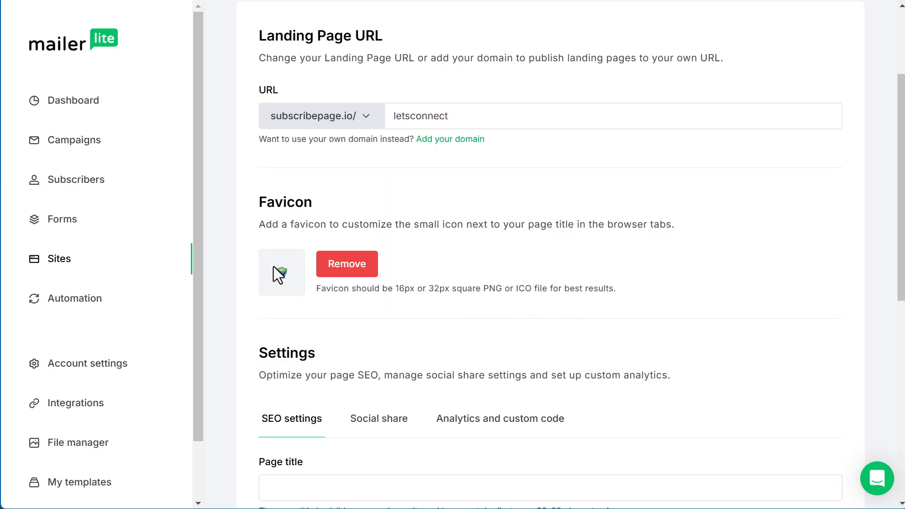
# Bring up the Social share settings, dismissing the title field's autofill suggestion
pyautogui.scroll(-5, 598, 281)
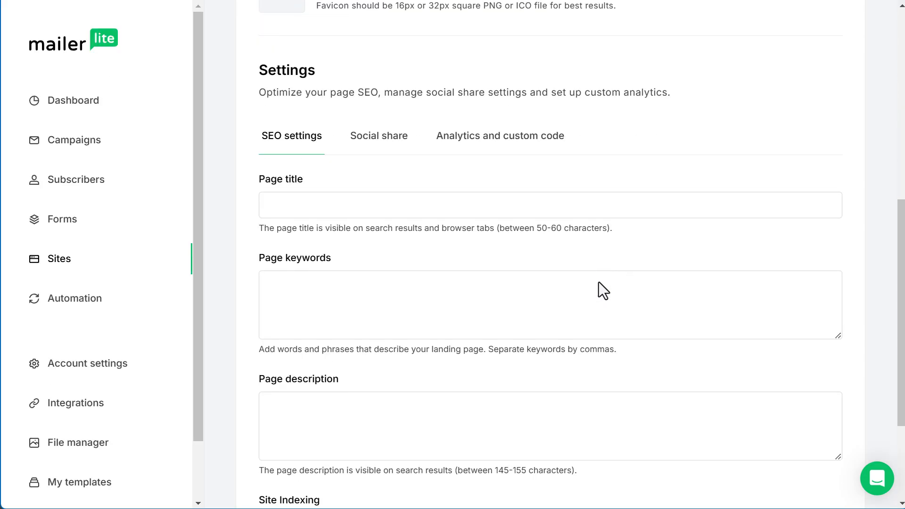
pyautogui.click(323, 205)
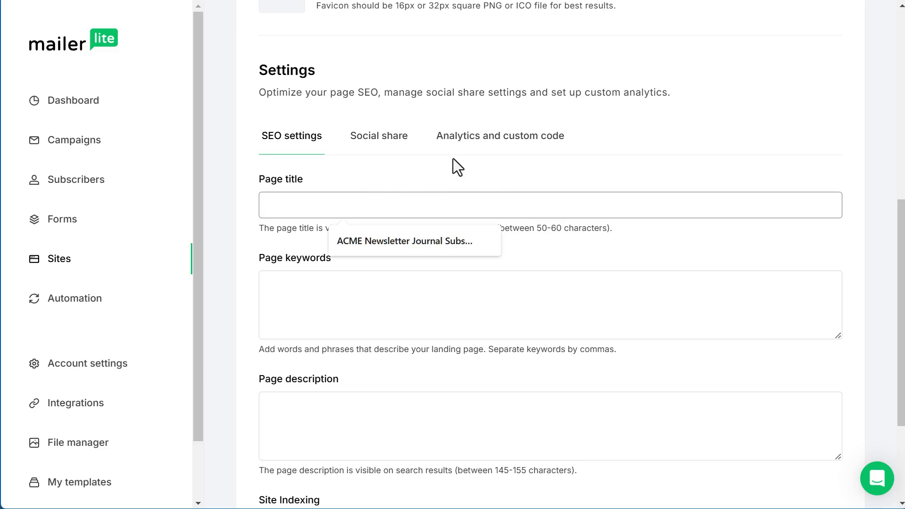
pyautogui.click(381, 173)
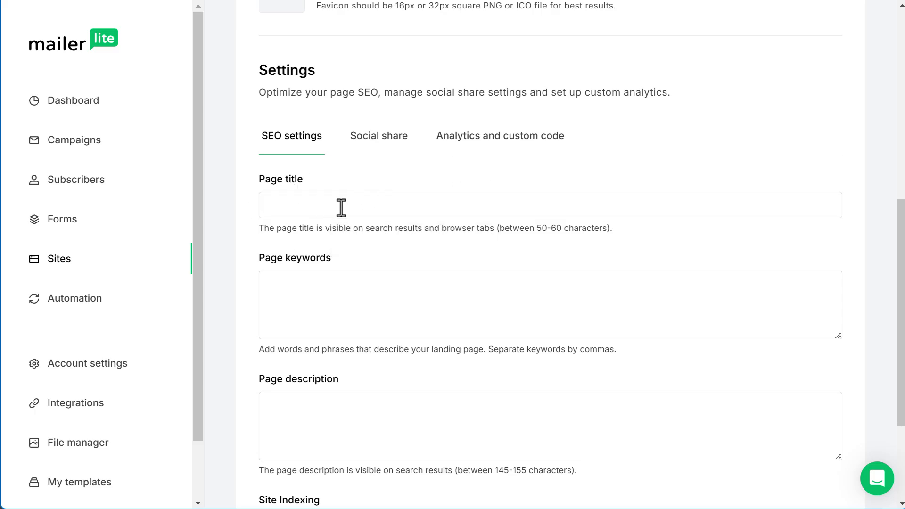
pyautogui.click(374, 147)
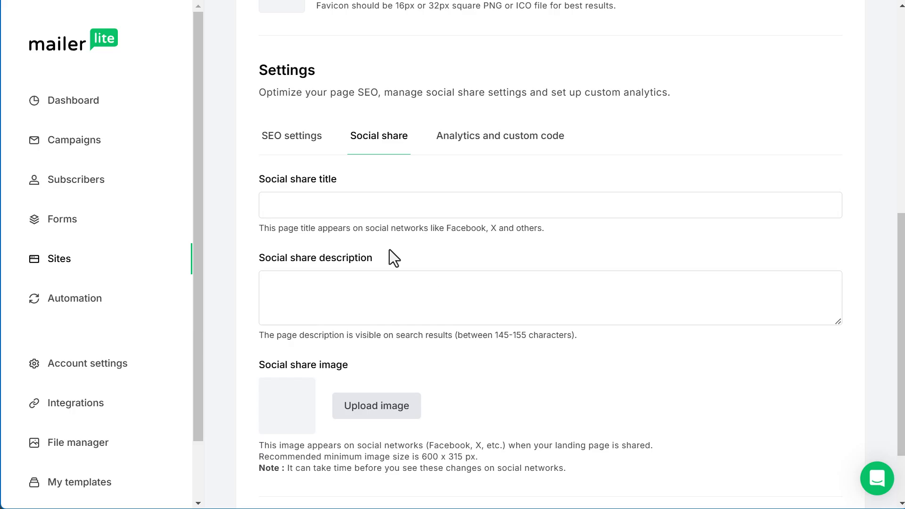
# Review the Analytics and custom code settings, then save the page settings
pyautogui.scroll(-2, 431, 202)
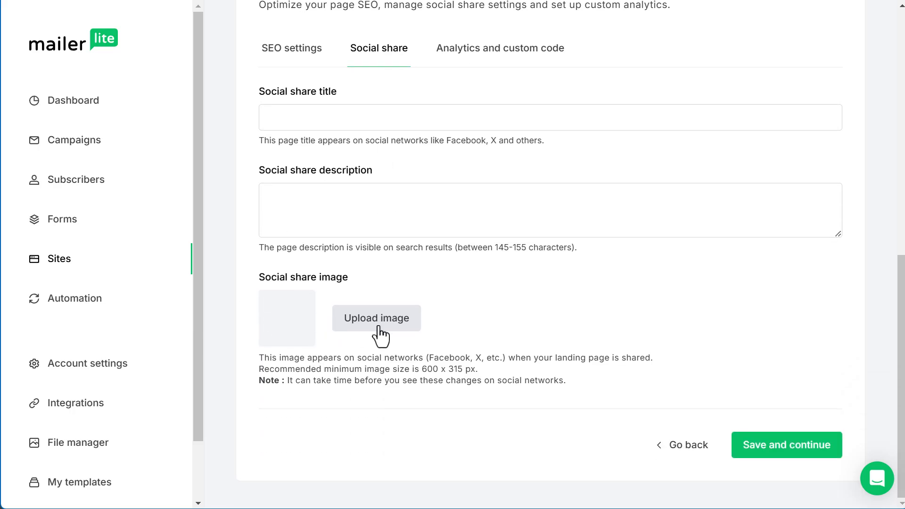
pyautogui.scroll(4, 479, 298)
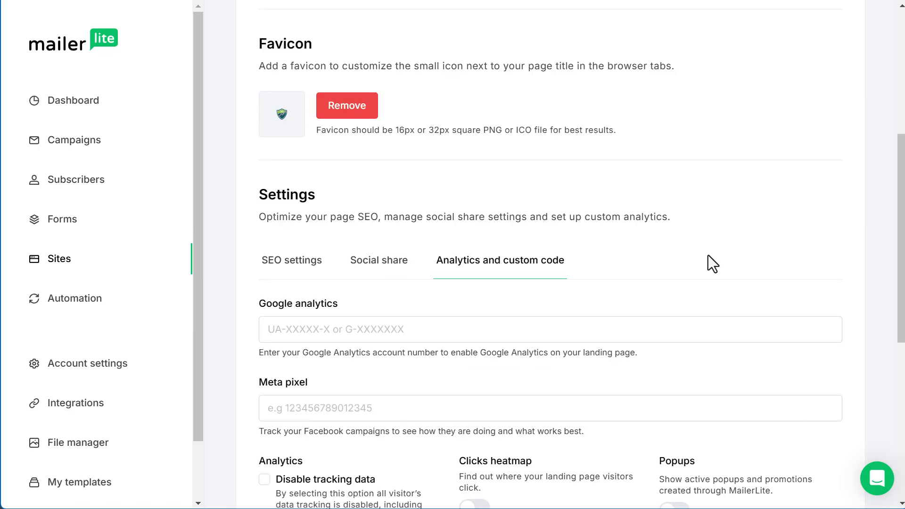
pyautogui.scroll(-2, 708, 255)
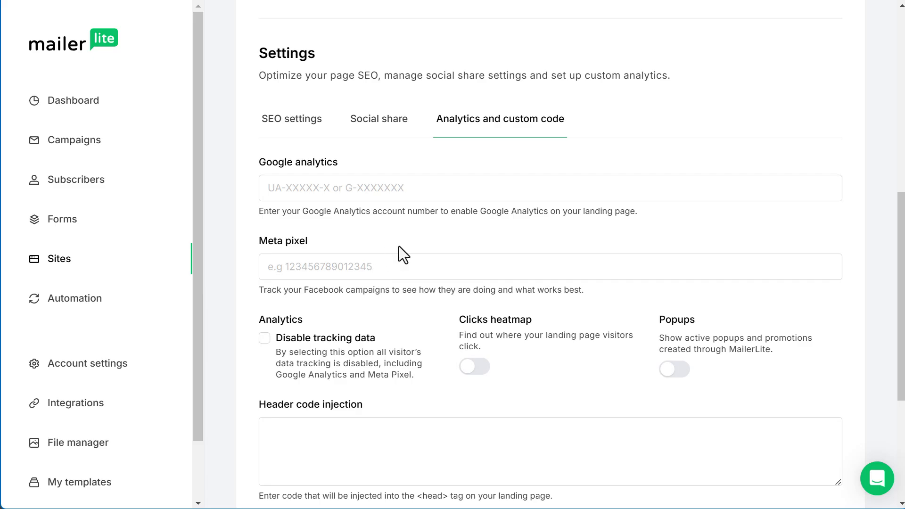
pyautogui.scroll(-4, 378, 268)
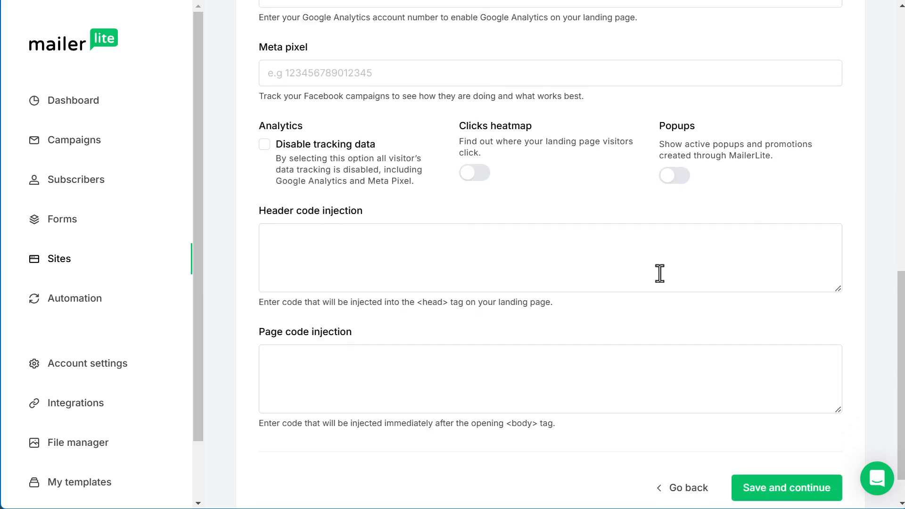
pyautogui.click(819, 443)
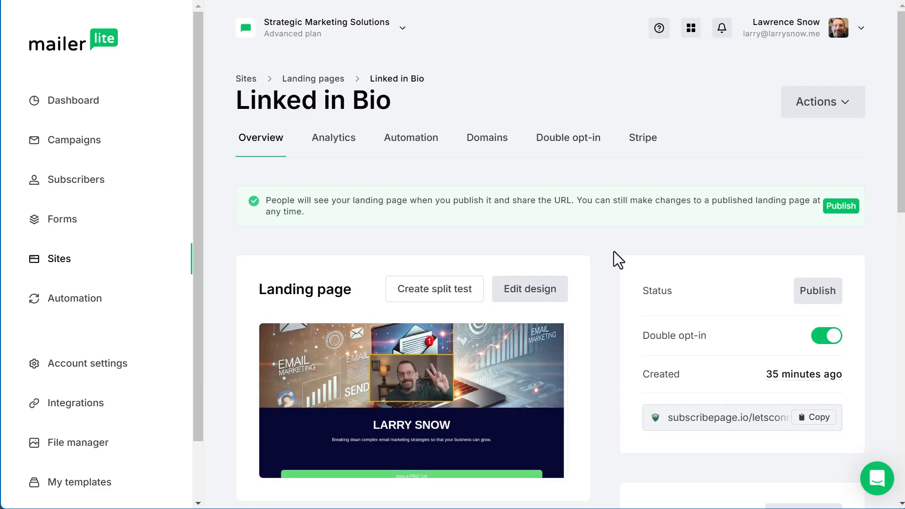
# Publish the Linked in Bio landing page from the Status panel
pyautogui.click(818, 291)
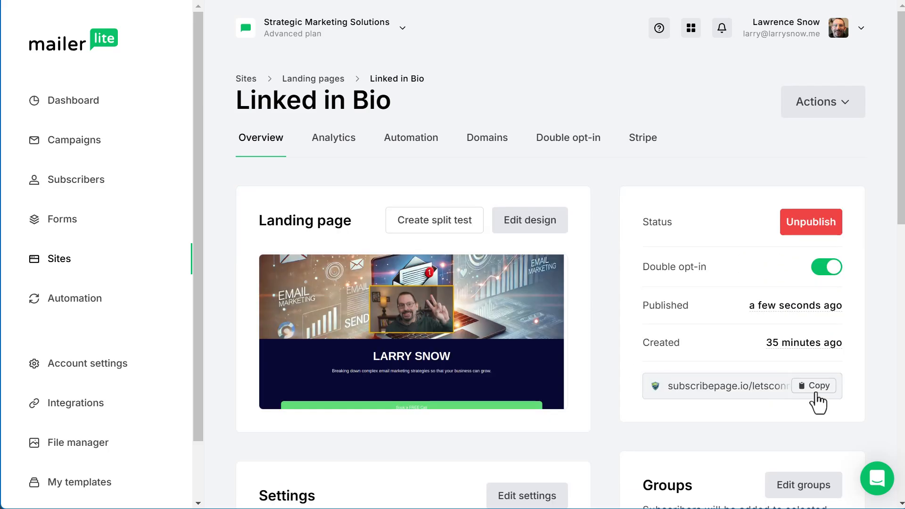